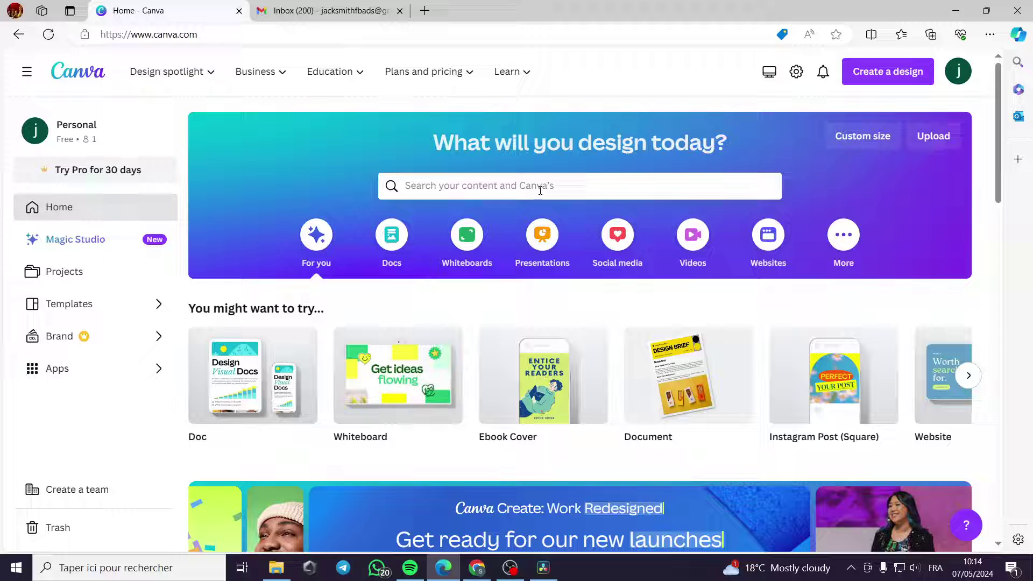
- Search Canva for 'newsletter' and browse all the newsletter templates
click(468, 181)
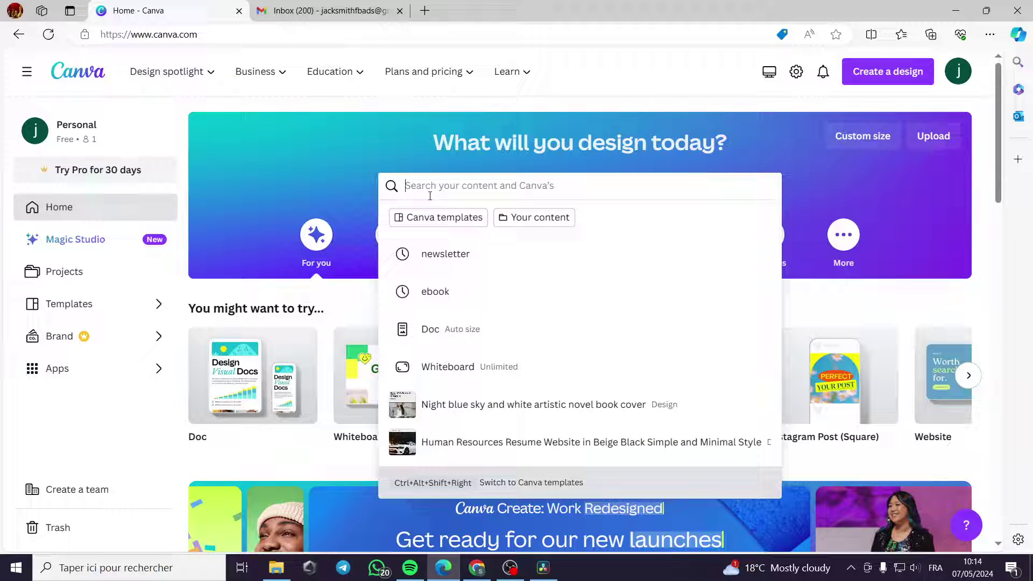
click(479, 255)
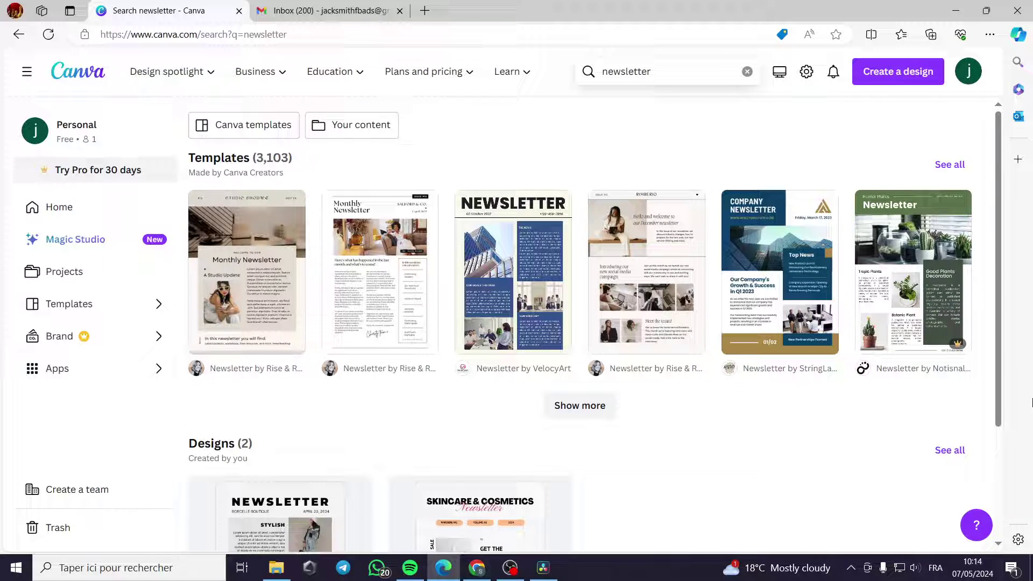
click(947, 165)
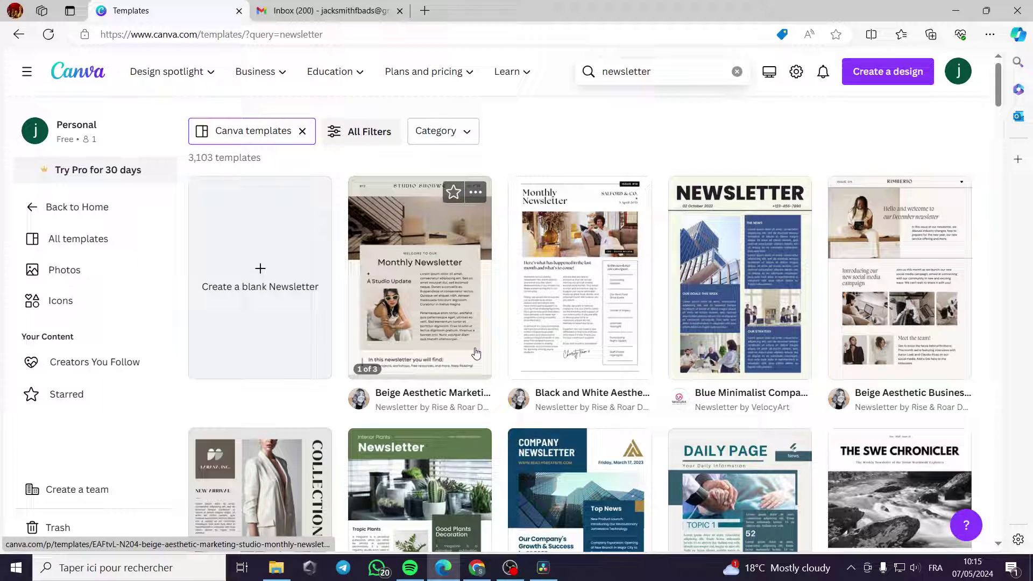
scroll(963, 301, down, 2)
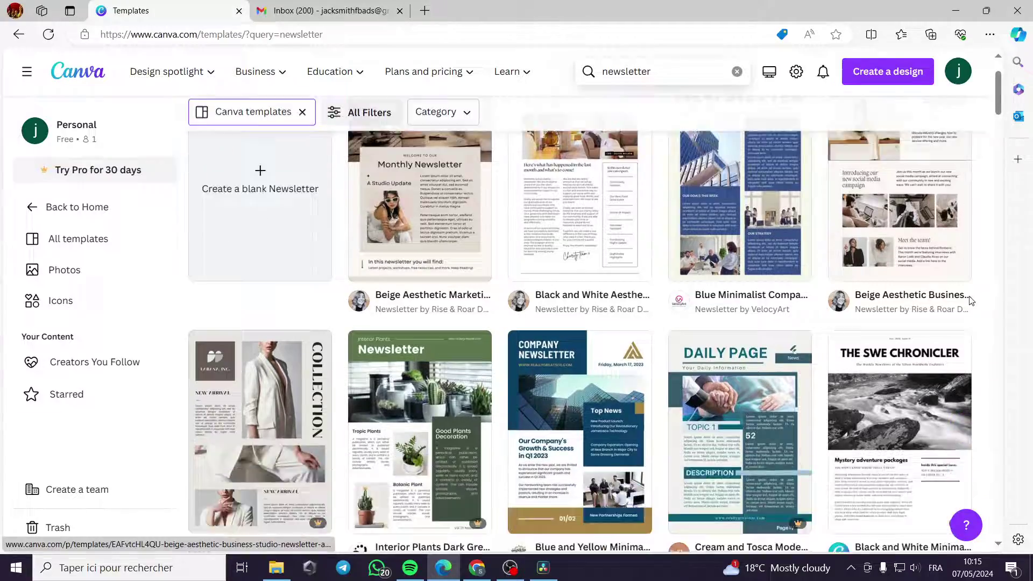
scroll(947, 299, down, 8)
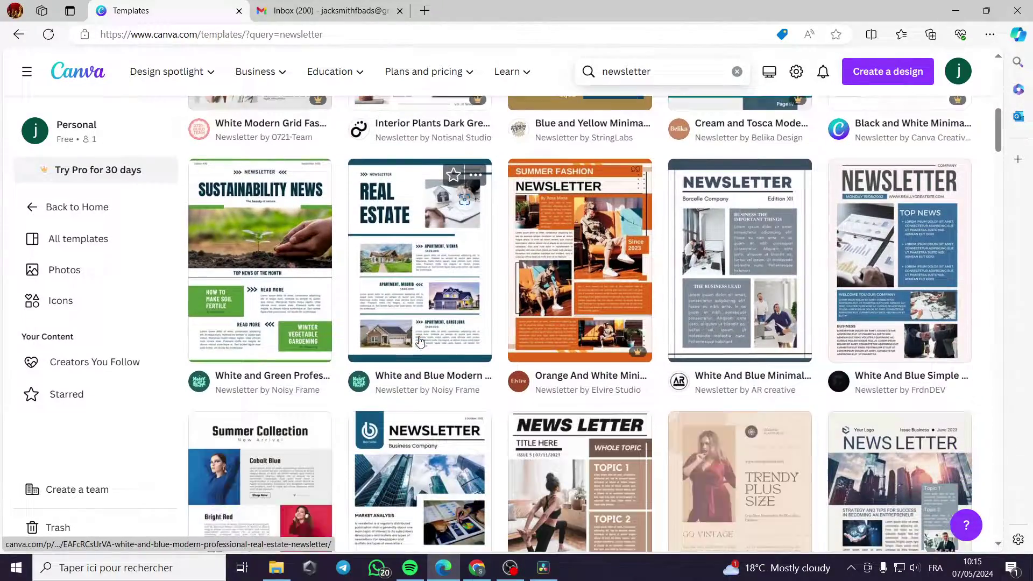
scroll(350, 259, up, 10)
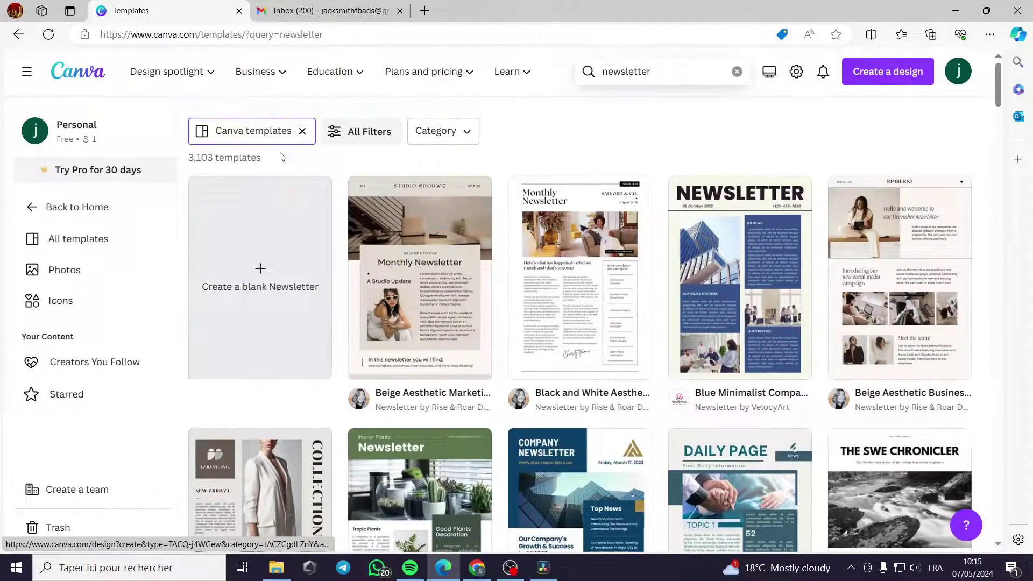
- Drop the Canva templates filter and open the Black and White Modern Business Plan Newsletter design
click(302, 131)
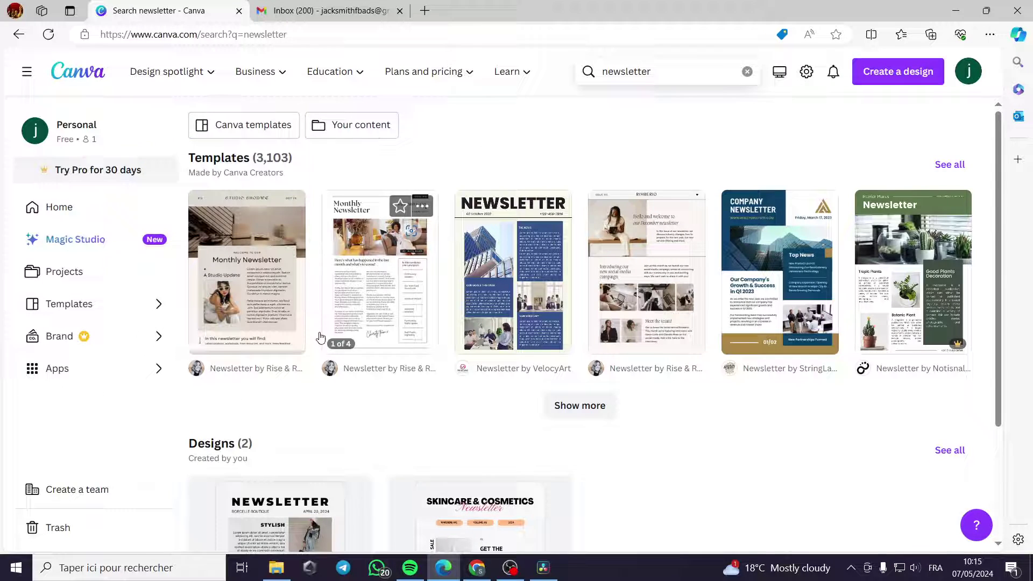
scroll(322, 337, down, 2)
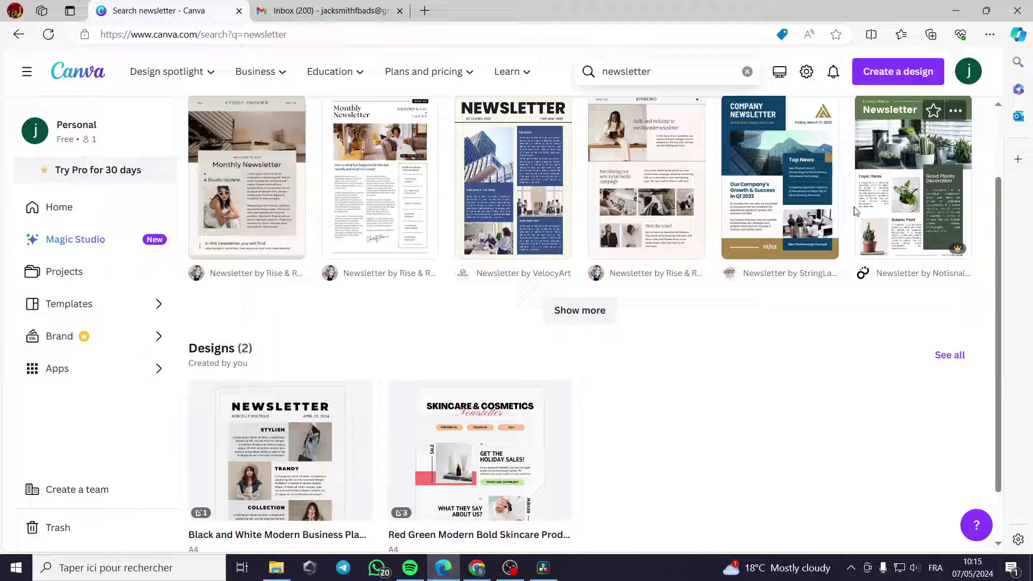
scroll(856, 211, up, 2)
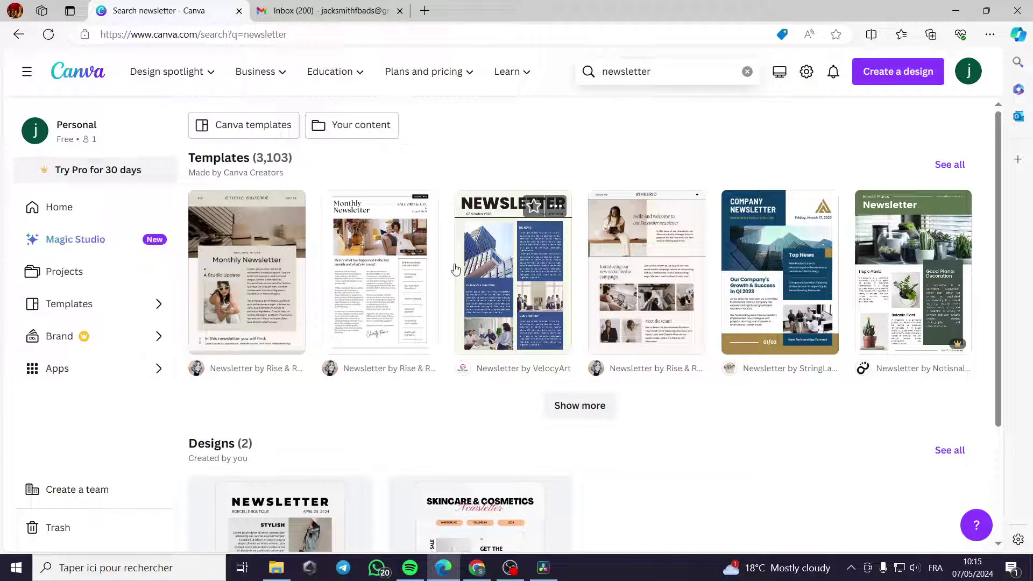
scroll(411, 406, down, 1)
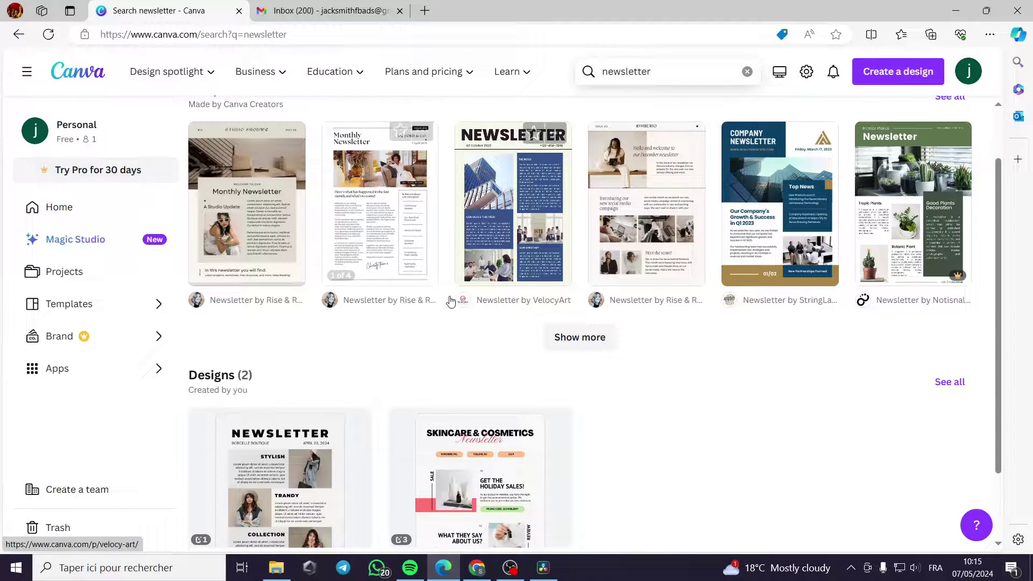
scroll(434, 315, down, 1)
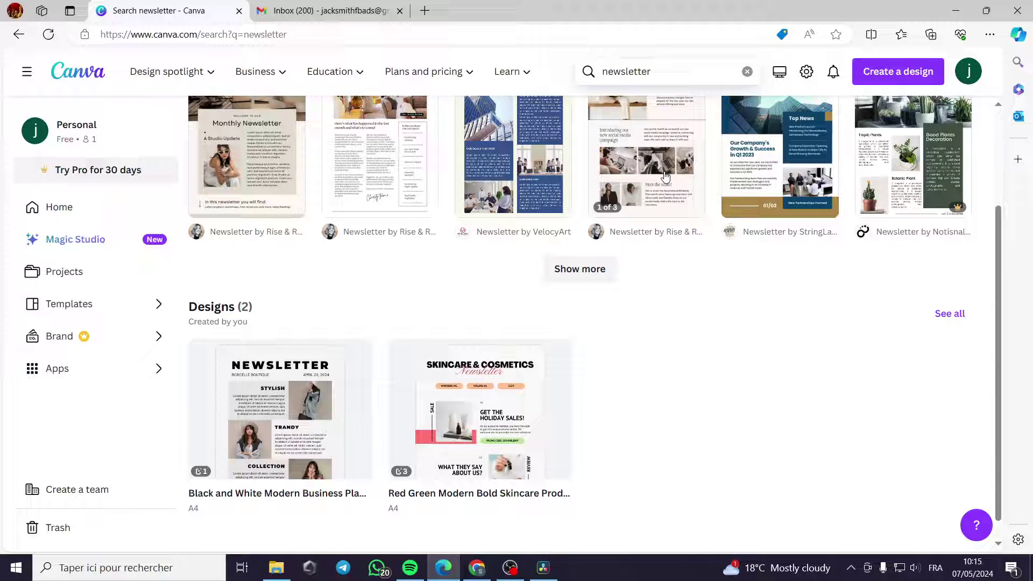
click(285, 415)
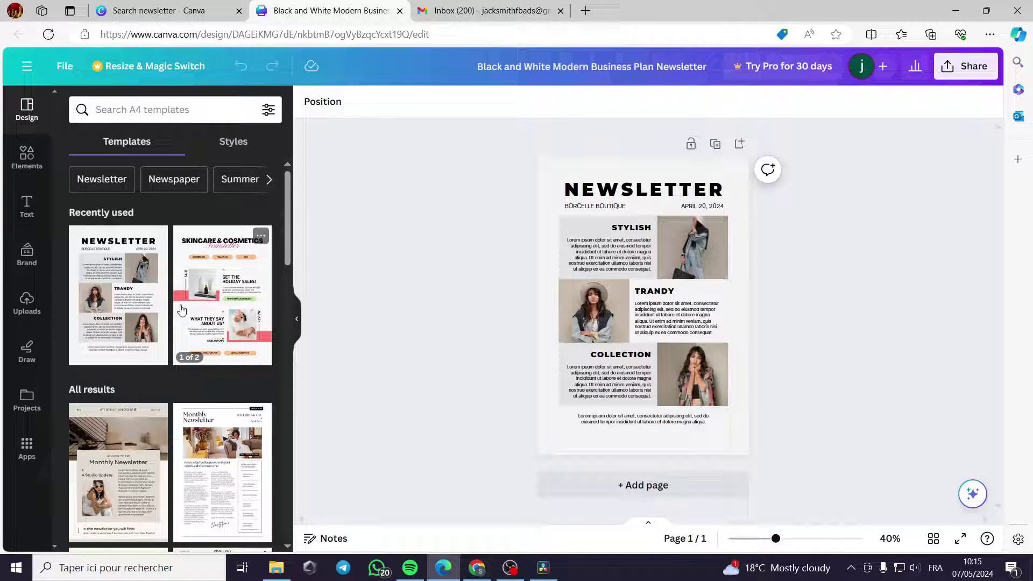
- Add two new pages with the pink and green Skincare & Cosmetics template layouts
click(658, 492)
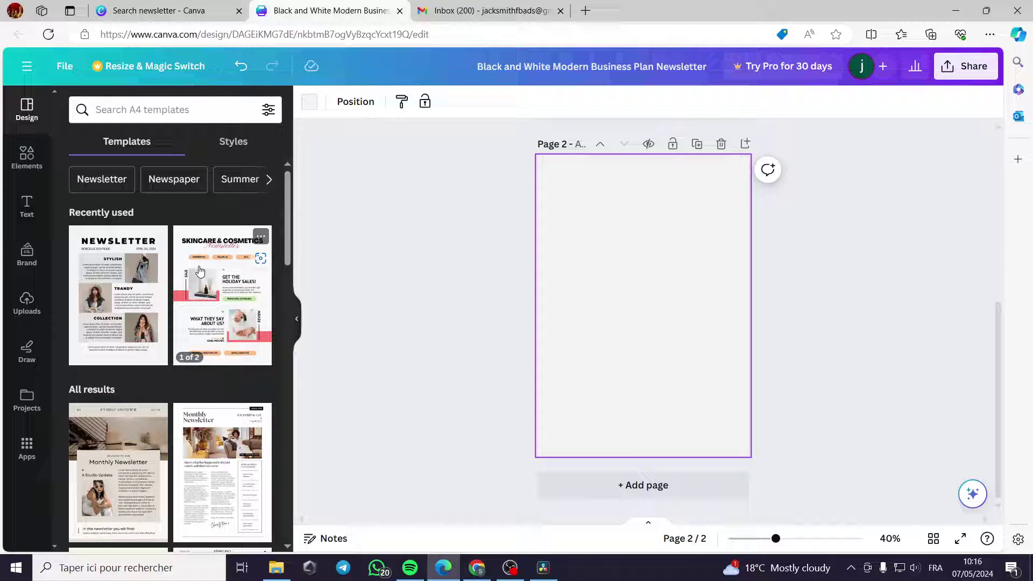
click(180, 250)
click(127, 340)
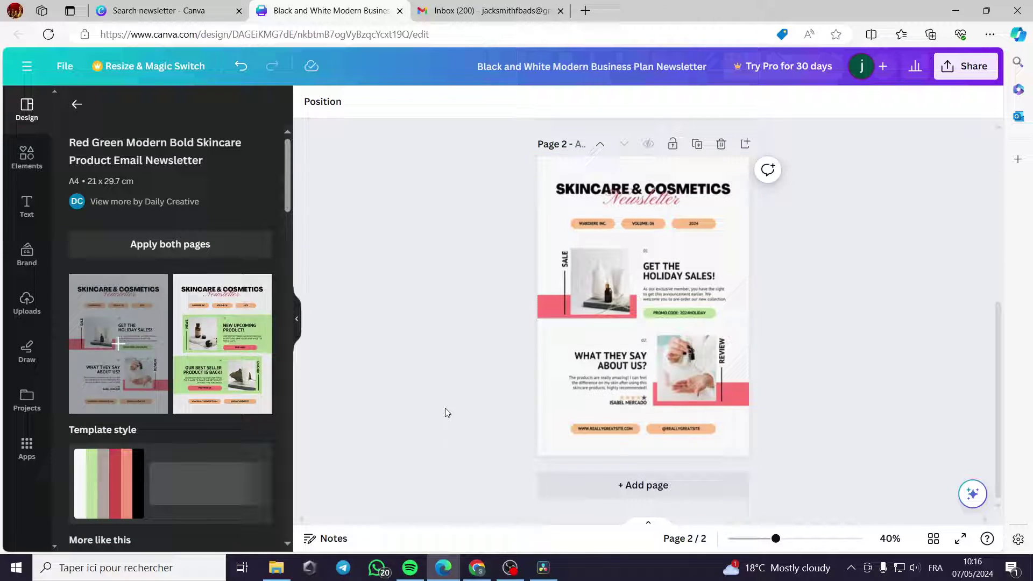
click(687, 500)
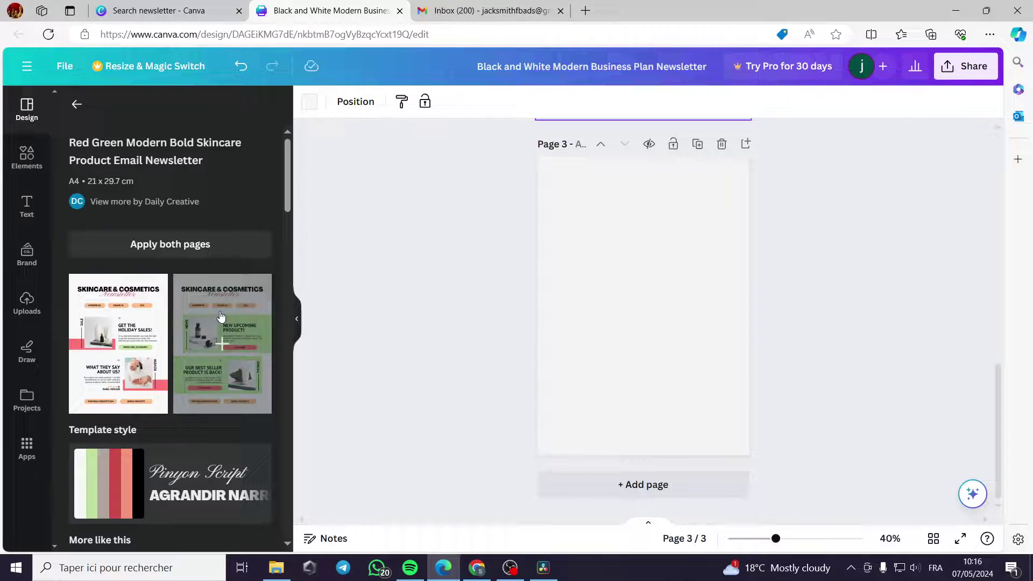
click(268, 332)
- Delete the original black-and-white newsletter page
click(677, 438)
scroll(676, 437, up, 5)
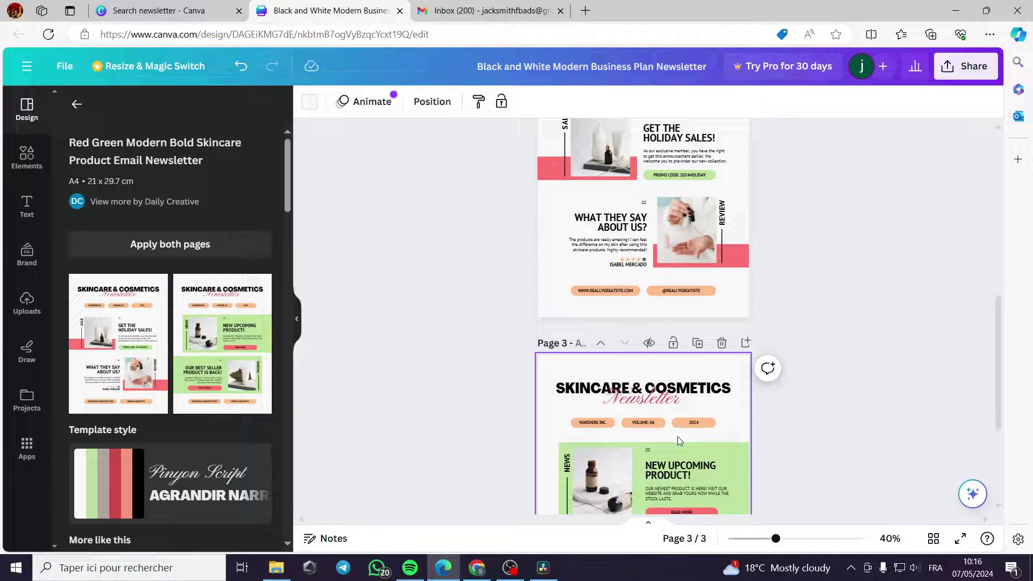
scroll(681, 430, up, 6)
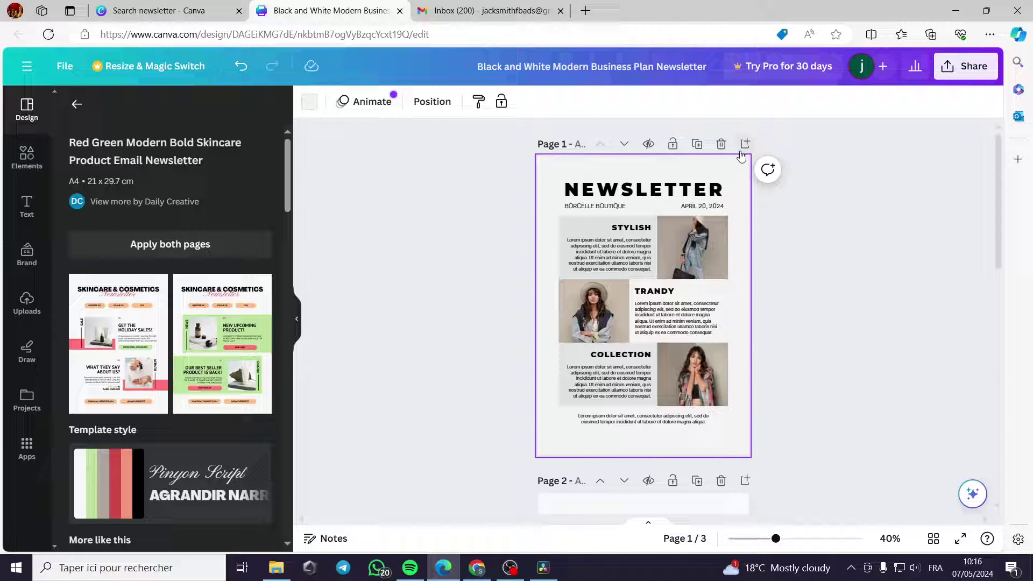
click(721, 144)
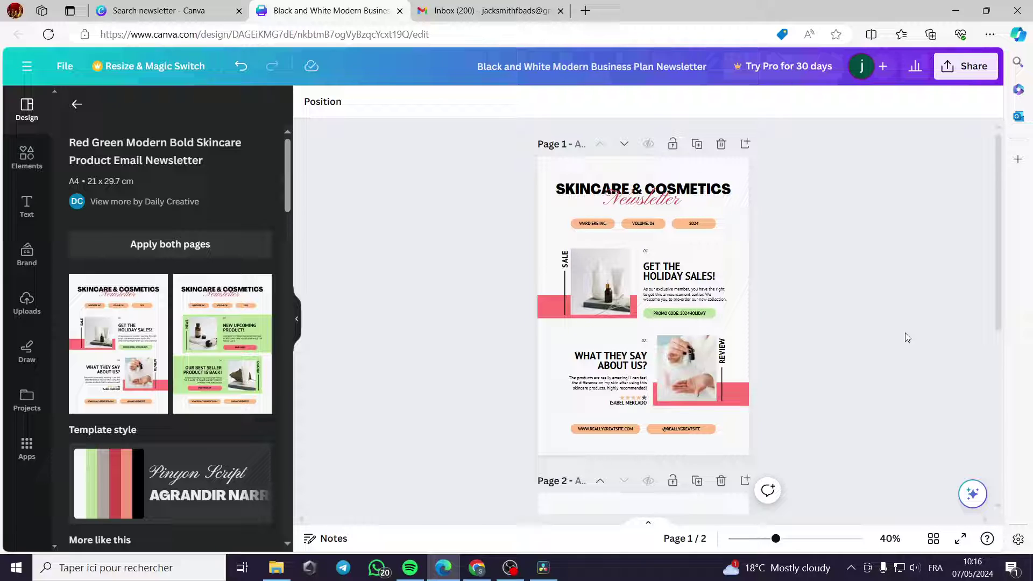
- Inspect page 1's header: SKINCARE & COSMETICS heading, Newsletter title, WARDIERE INC. and 2024 labels
scroll(883, 331, down, 1)
scroll(779, 331, up, 1)
click(619, 207)
click(624, 206)
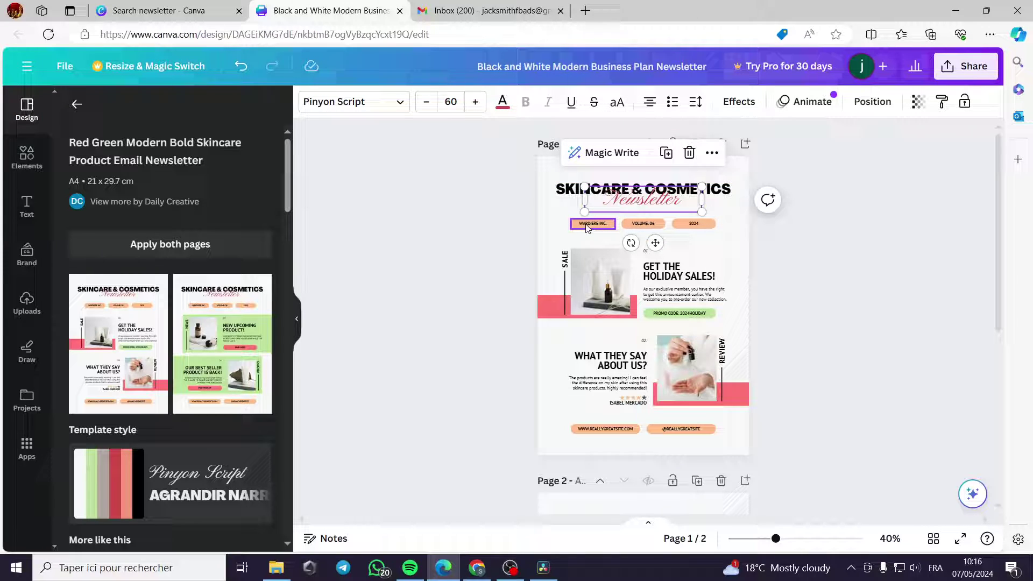
click(643, 223)
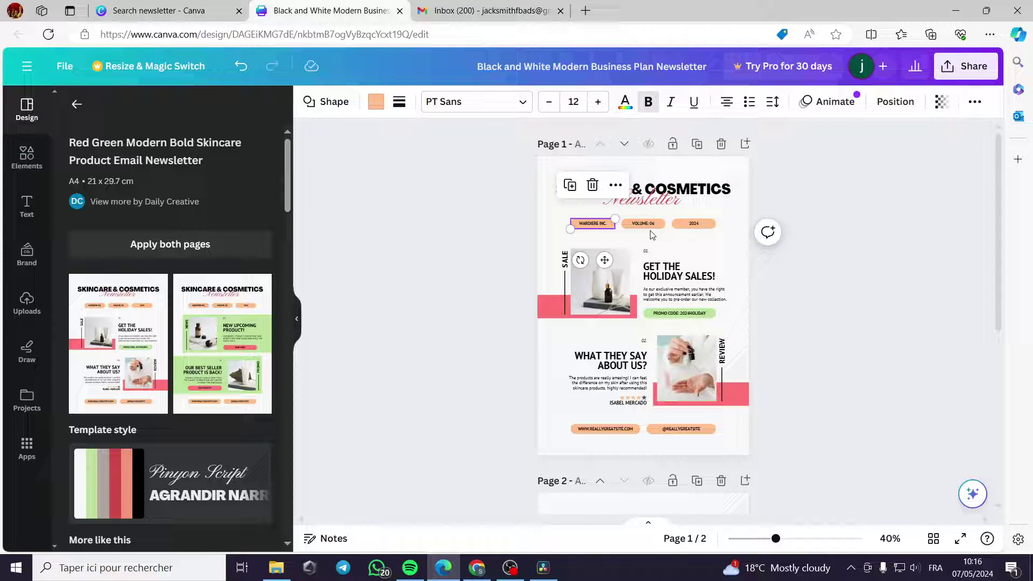
click(700, 225)
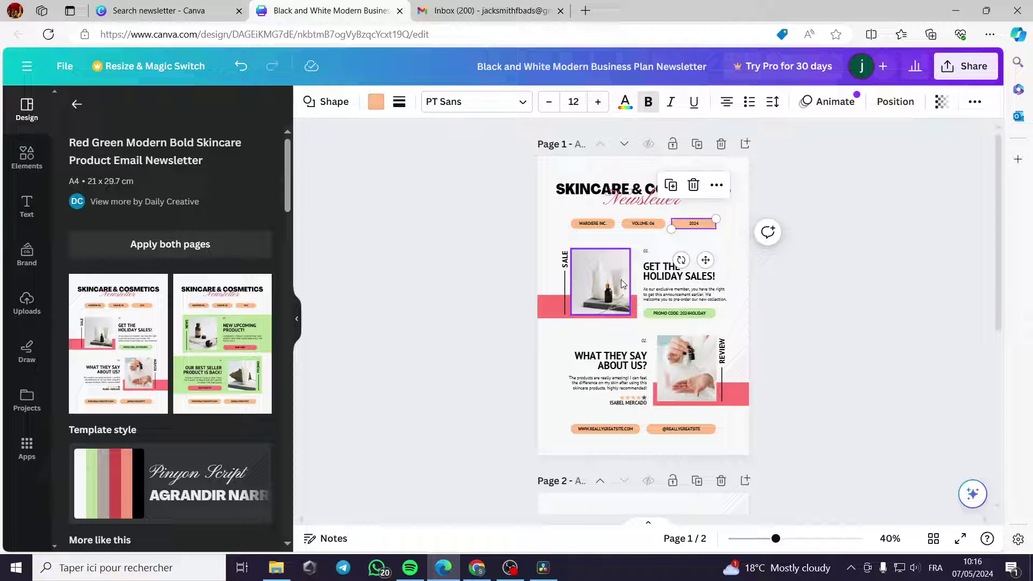
- Deselect the 2024 label and scroll through both pages to review the design
scroll(694, 365, down, 1)
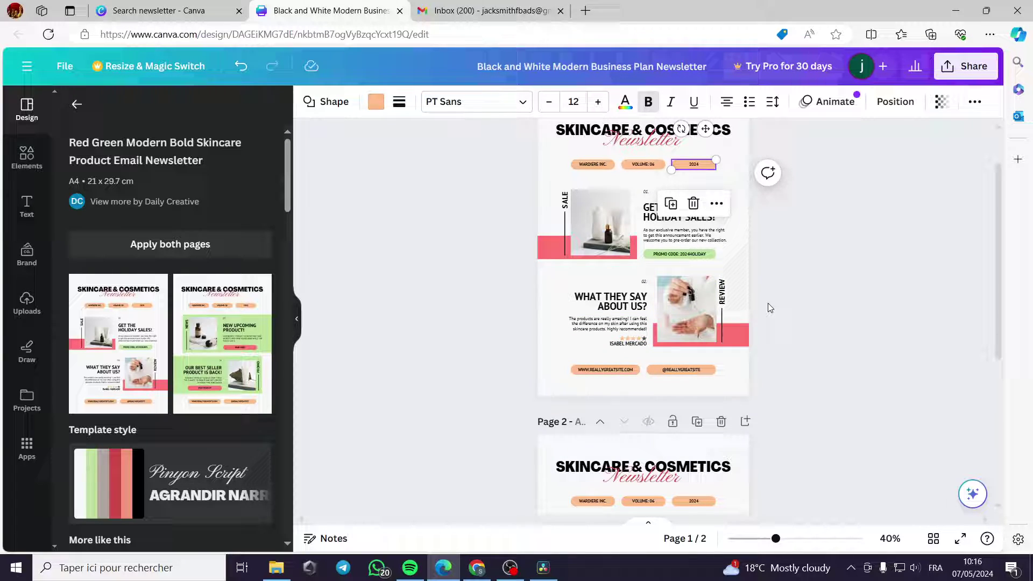
scroll(850, 316, down, 2)
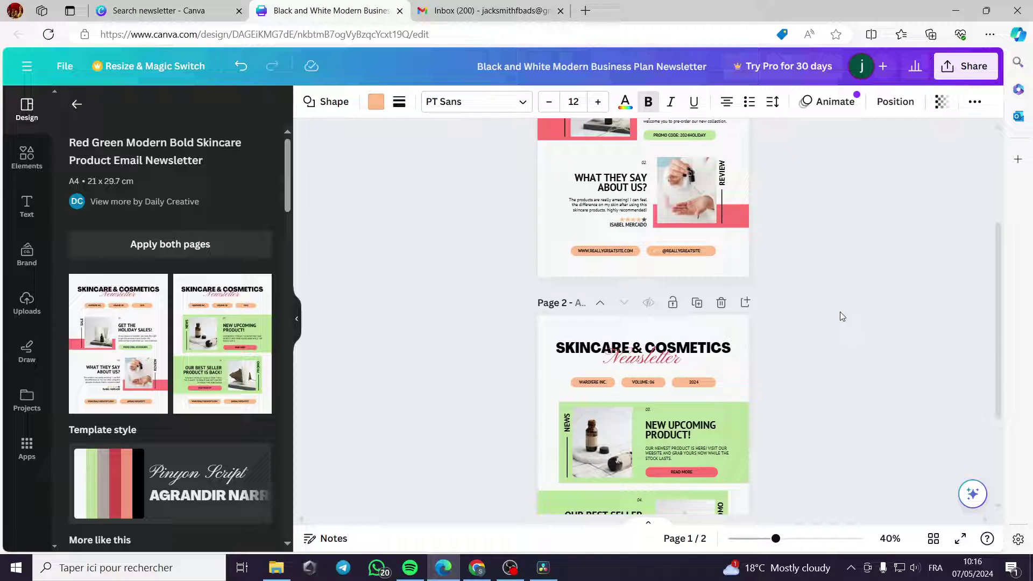
scroll(818, 328, down, 3)
scroll(755, 351, up, 6)
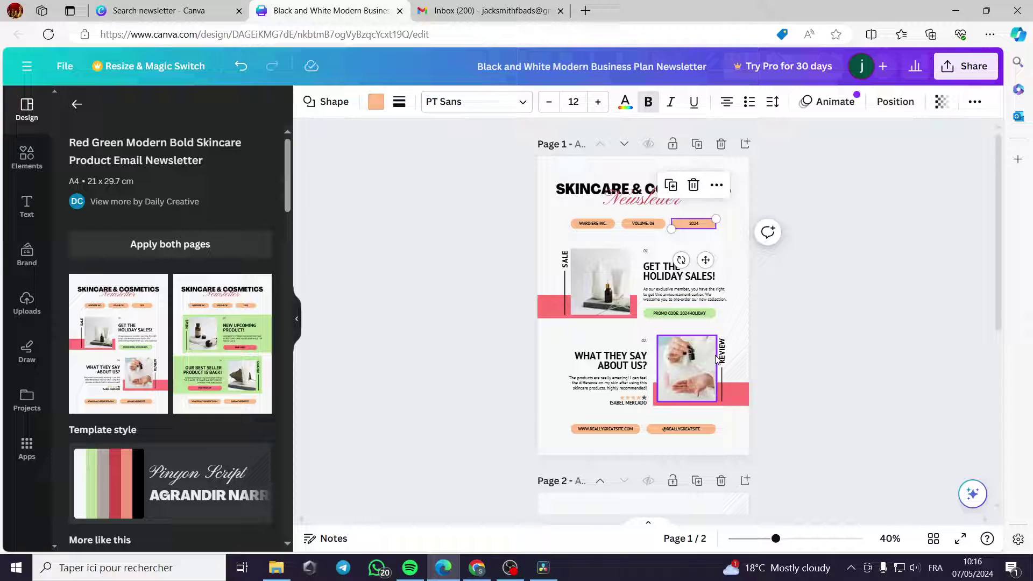
scroll(870, 375, down, 2)
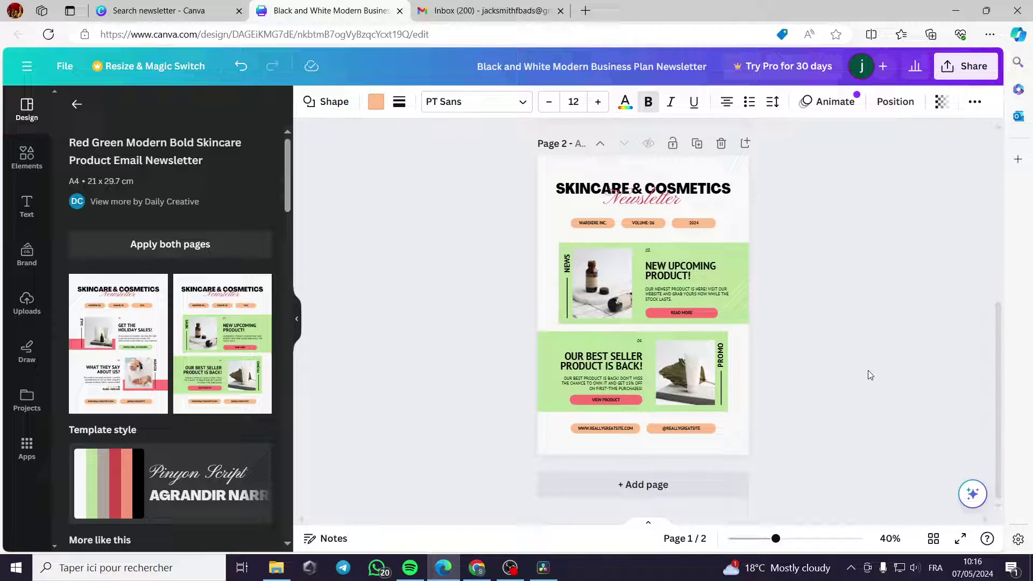
scroll(777, 360, up, 5)
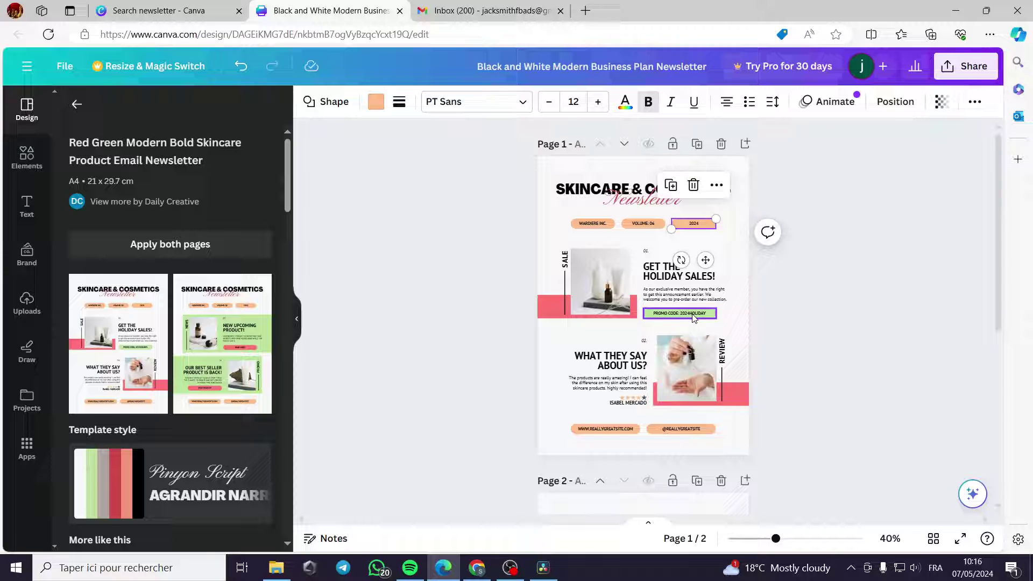
click(785, 303)
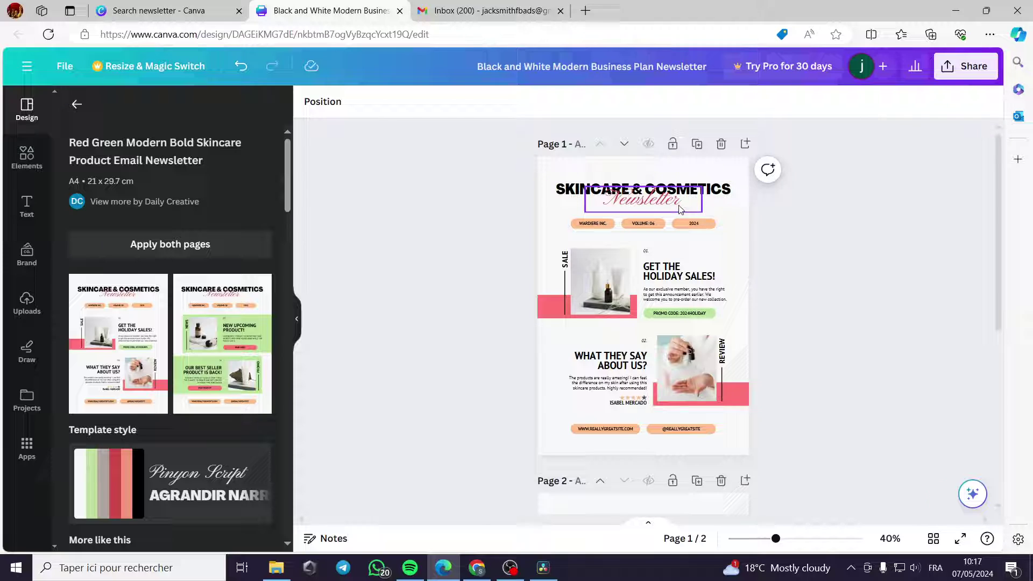
scroll(688, 212, down, 1)
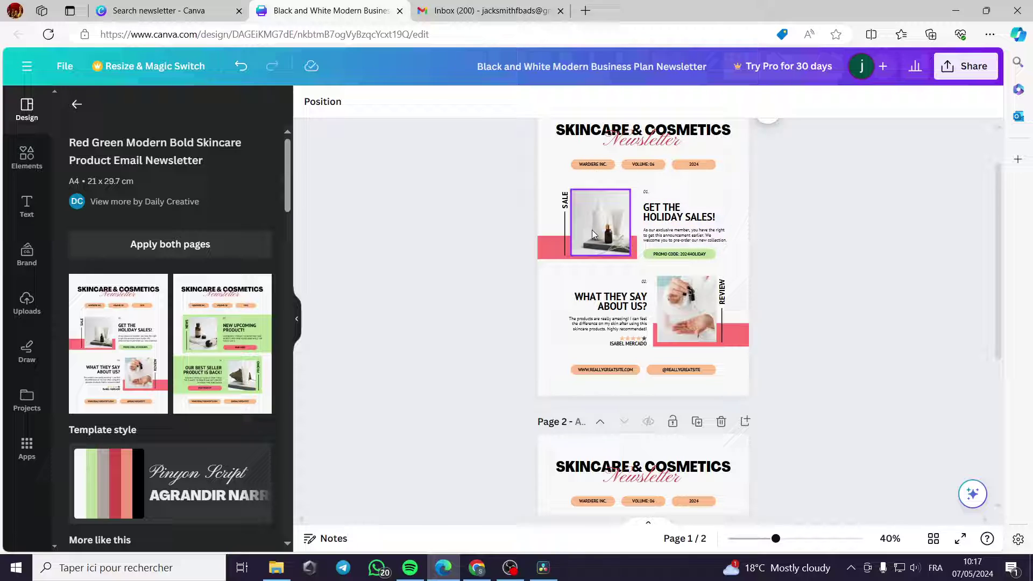
scroll(640, 248, down, 3)
scroll(694, 376, up, 4)
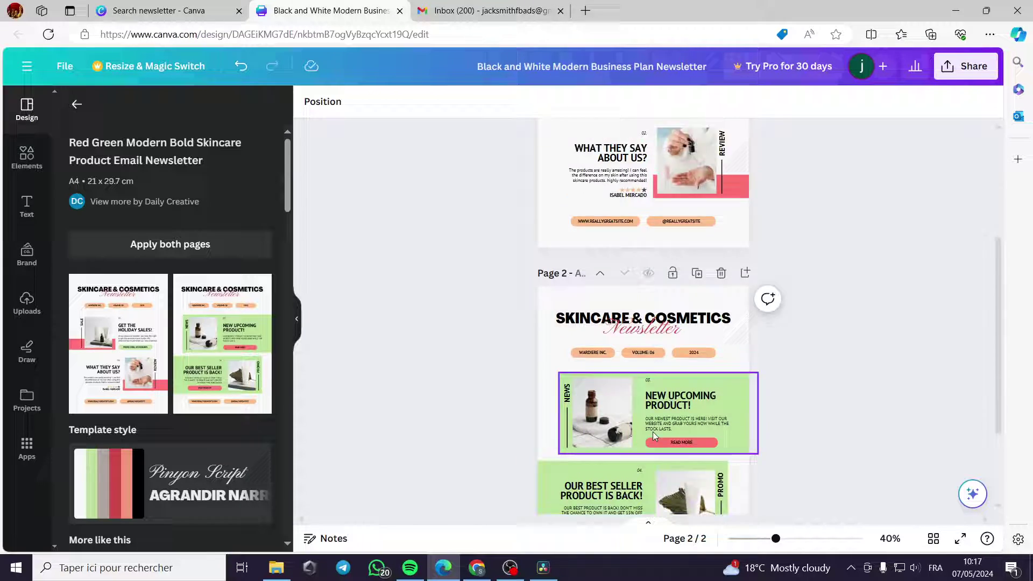
scroll(742, 310, down, 5)
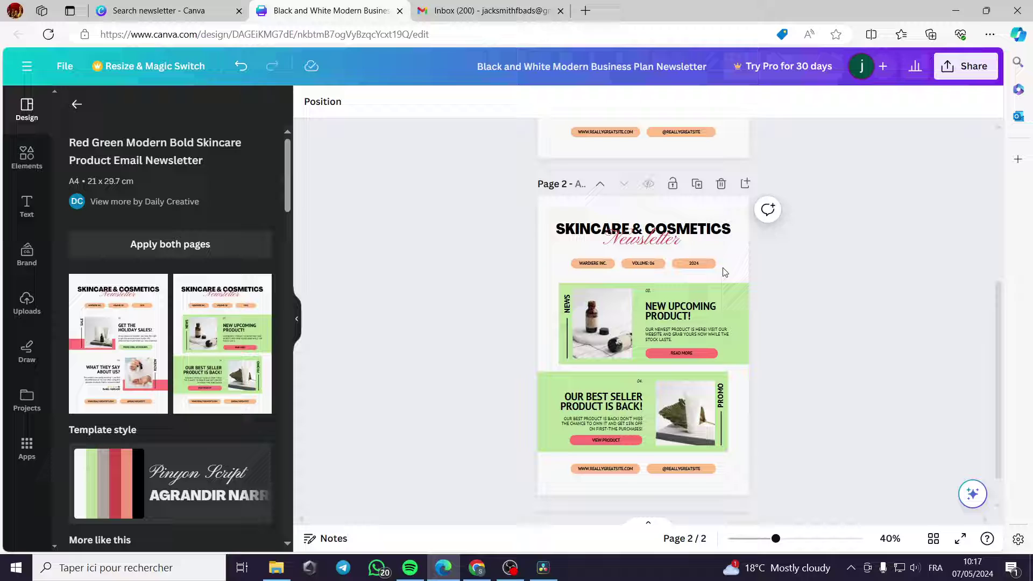
scroll(719, 231, up, 2)
scroll(718, 226, up, 3)
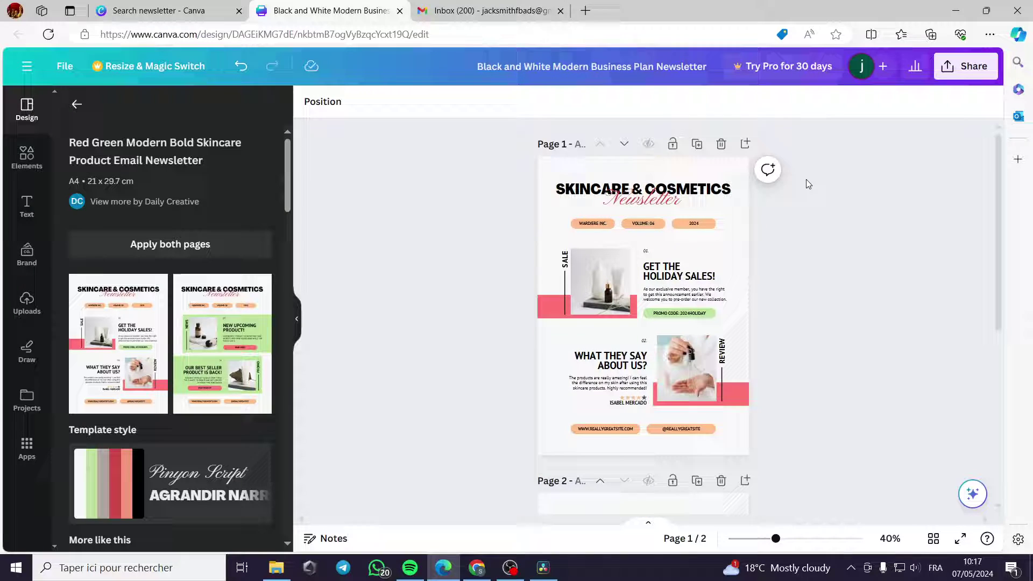
- Download only Page 1 of the newsletter as a PNG file
click(971, 76)
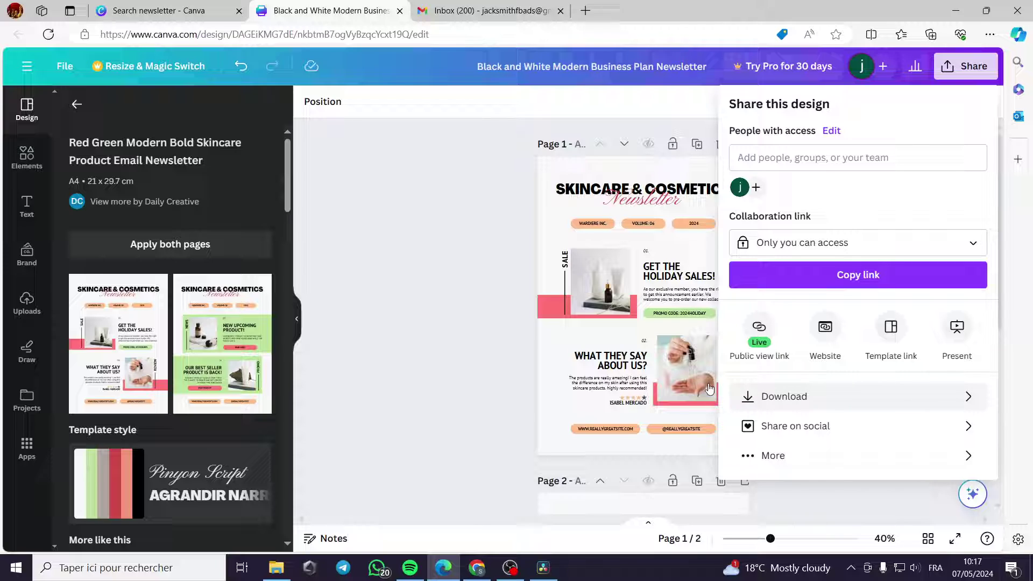
click(827, 398)
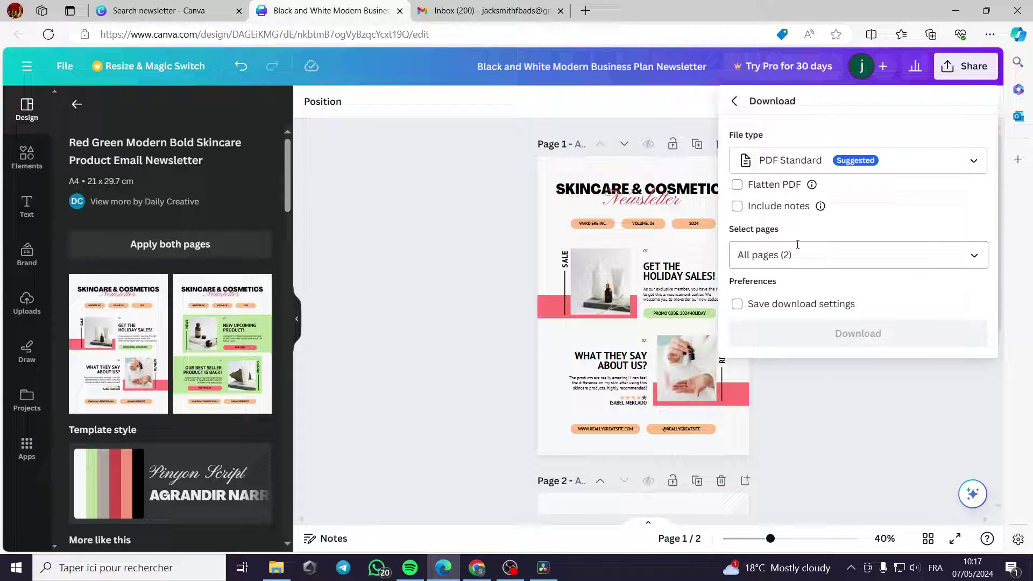
click(911, 163)
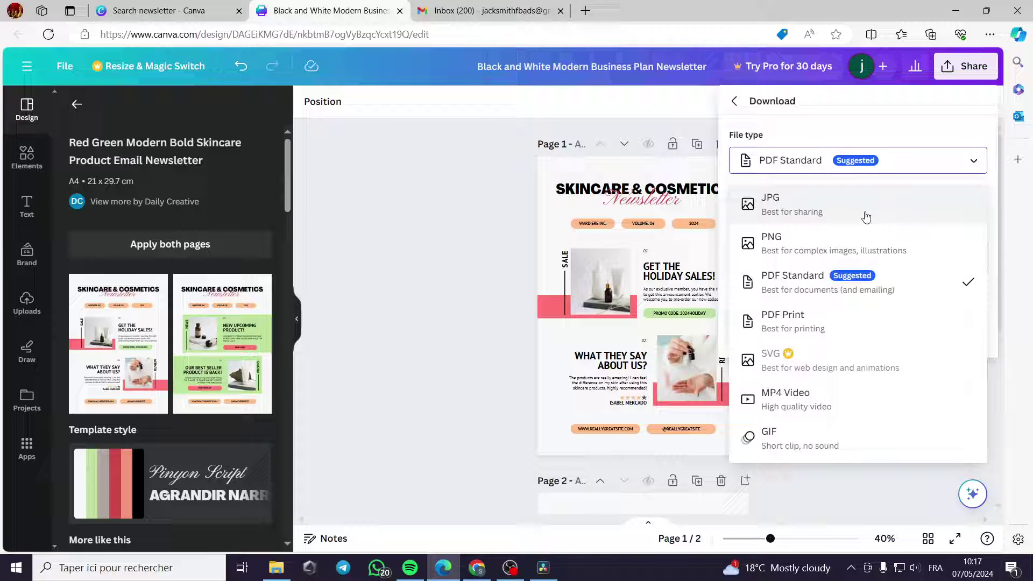
click(817, 247)
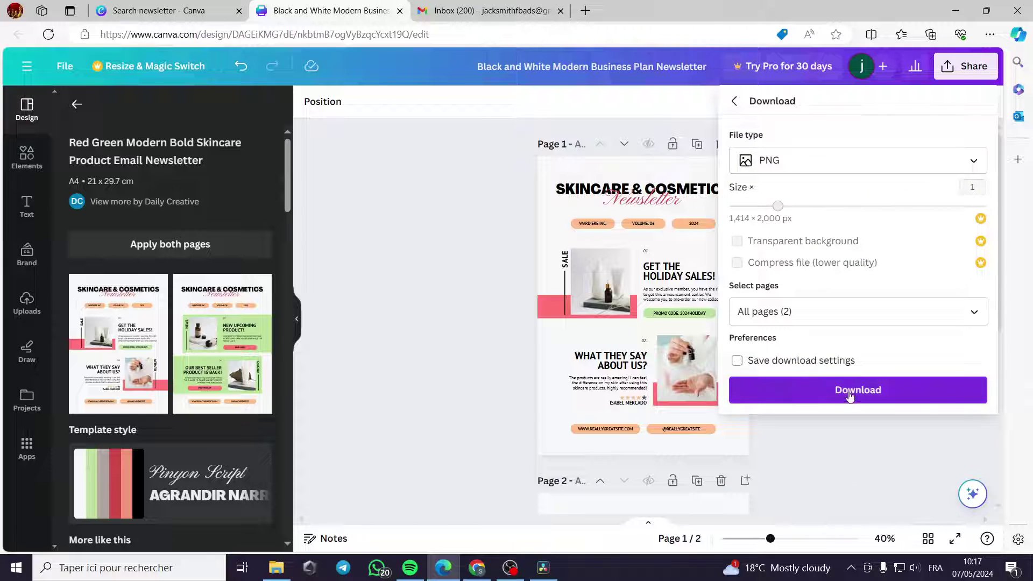
click(842, 311)
click(817, 365)
click(811, 388)
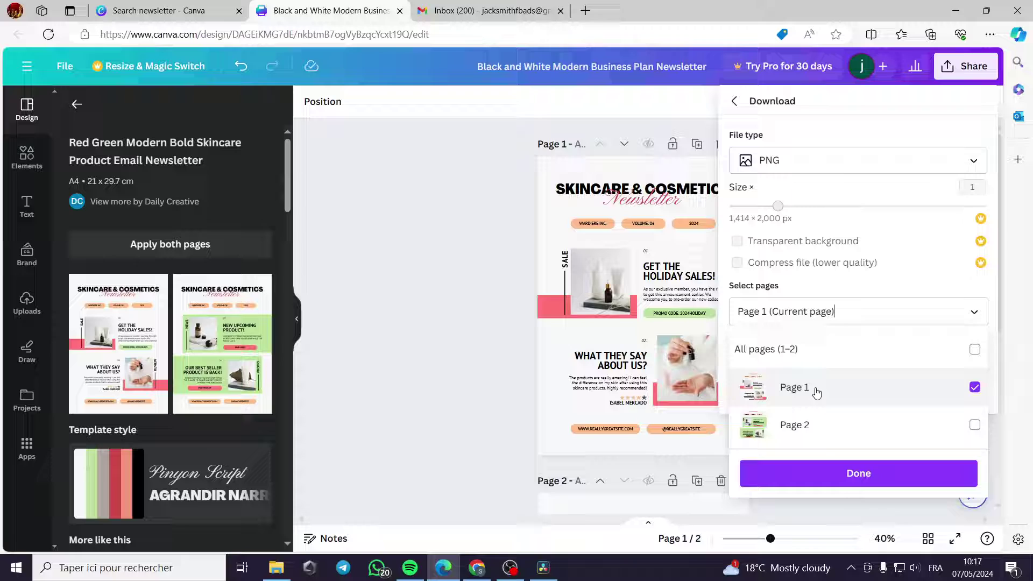
click(904, 485)
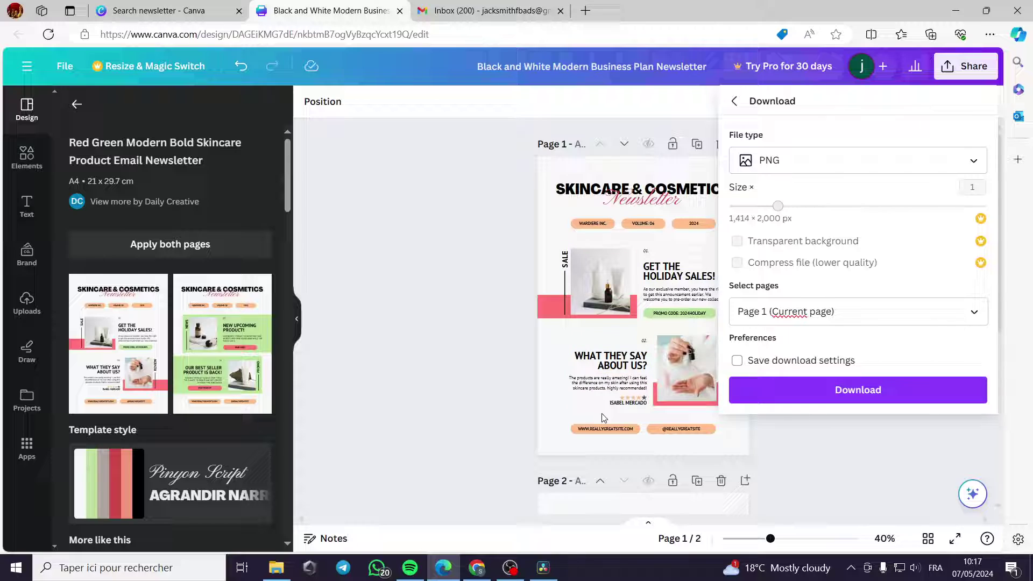
scroll(616, 472, down, 3)
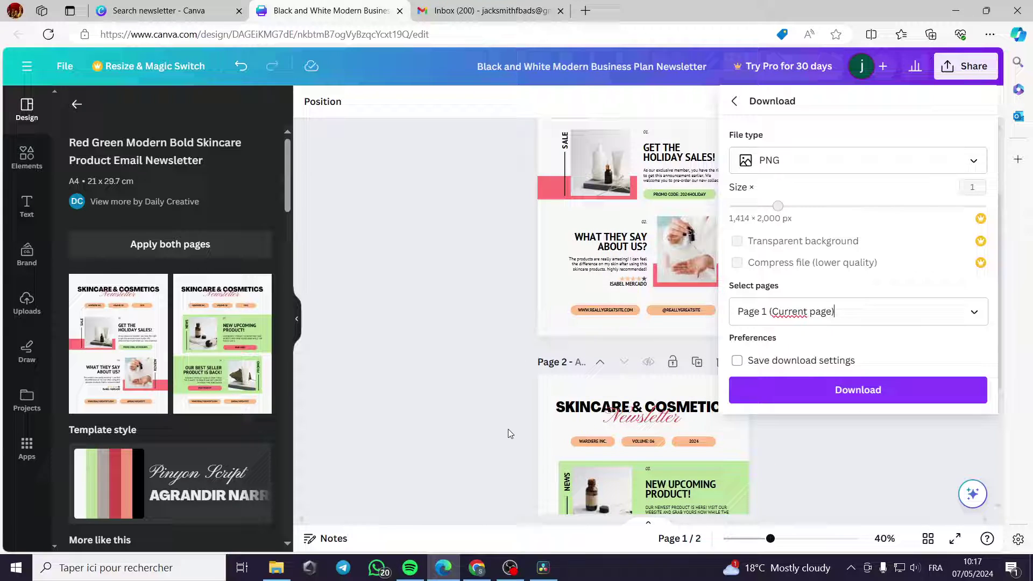
scroll(544, 317, down, 2)
scroll(585, 404, up, 3)
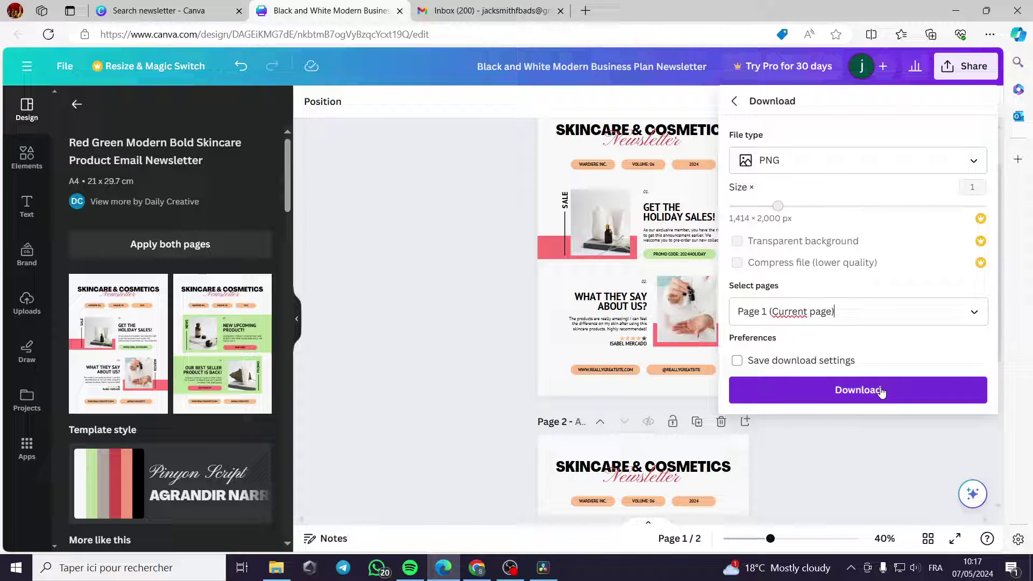
click(871, 400)
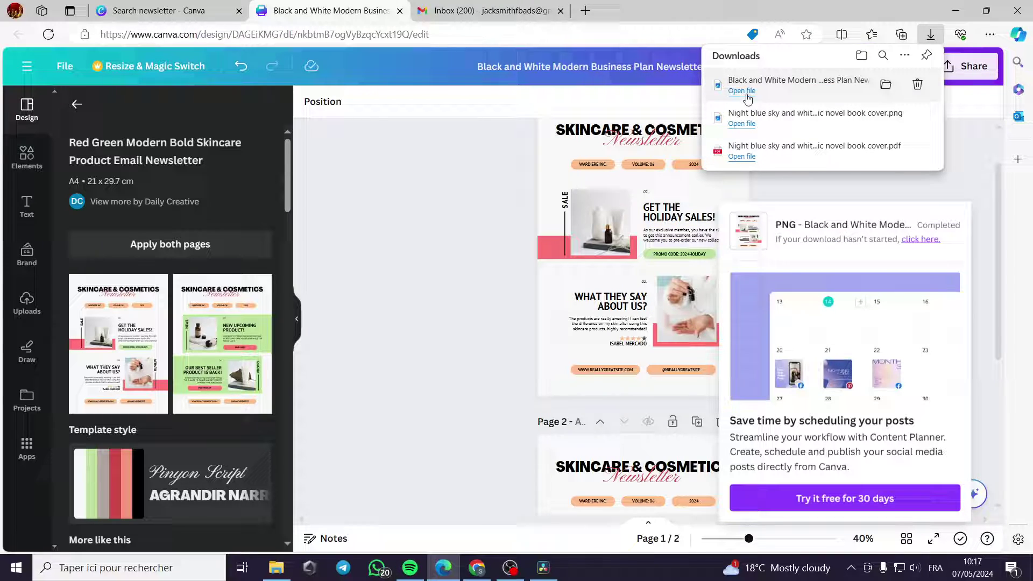
- Close the downloads list, check the Gmail compose tab, and return to the Canva design
click(955, 99)
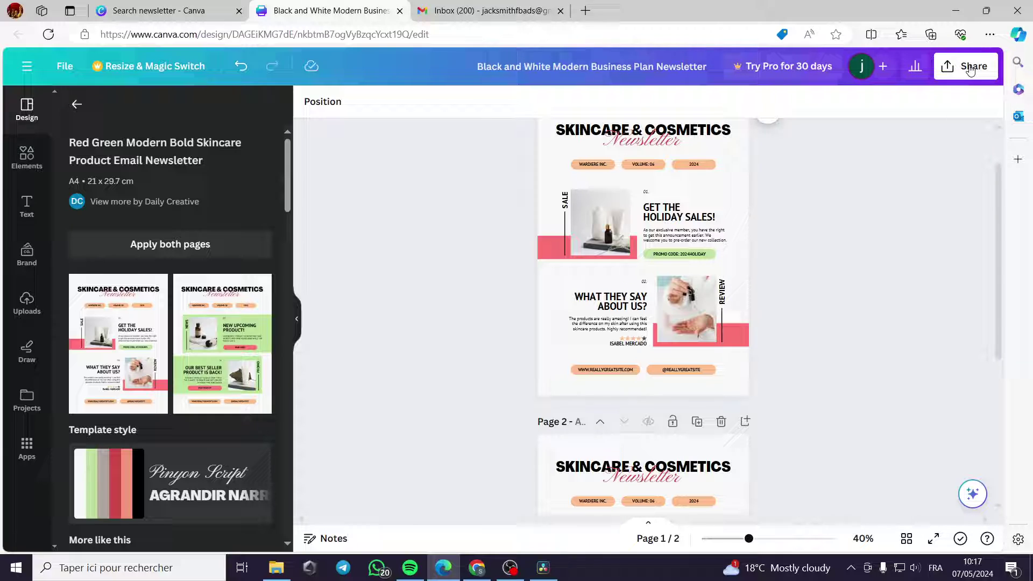
click(506, 13)
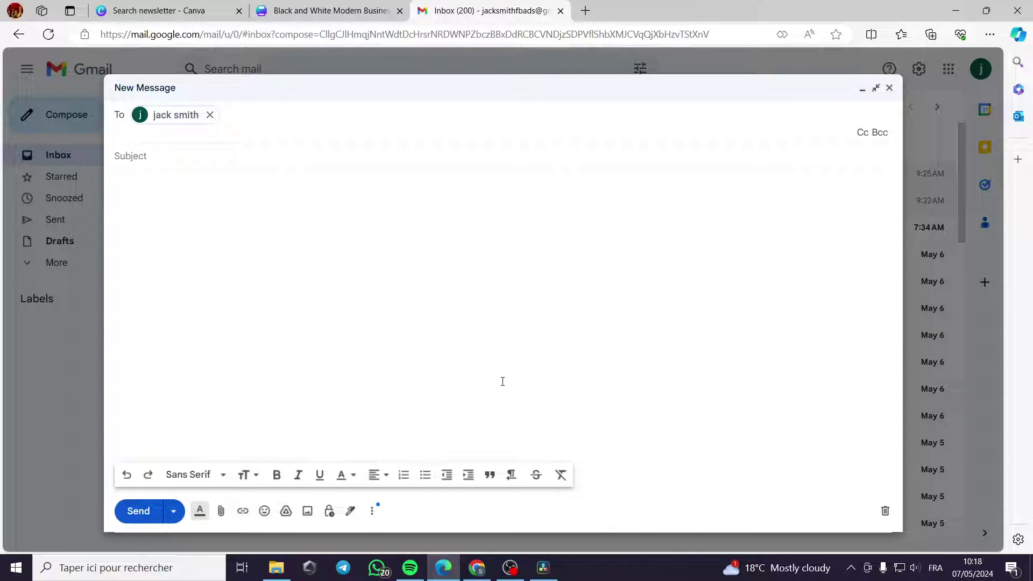
click(329, 10)
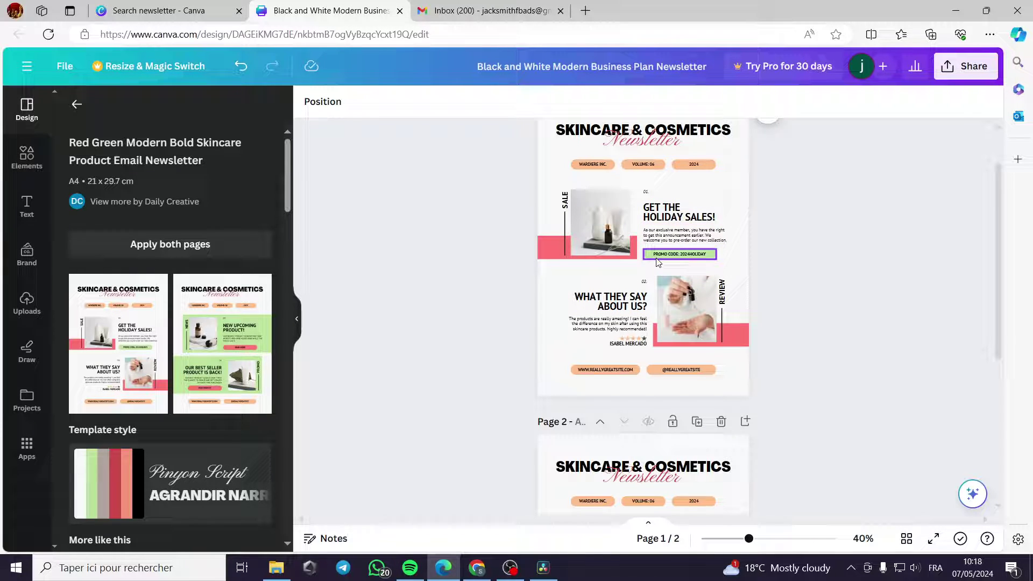
scroll(685, 203, up, 1)
scroll(685, 203, up, 1)
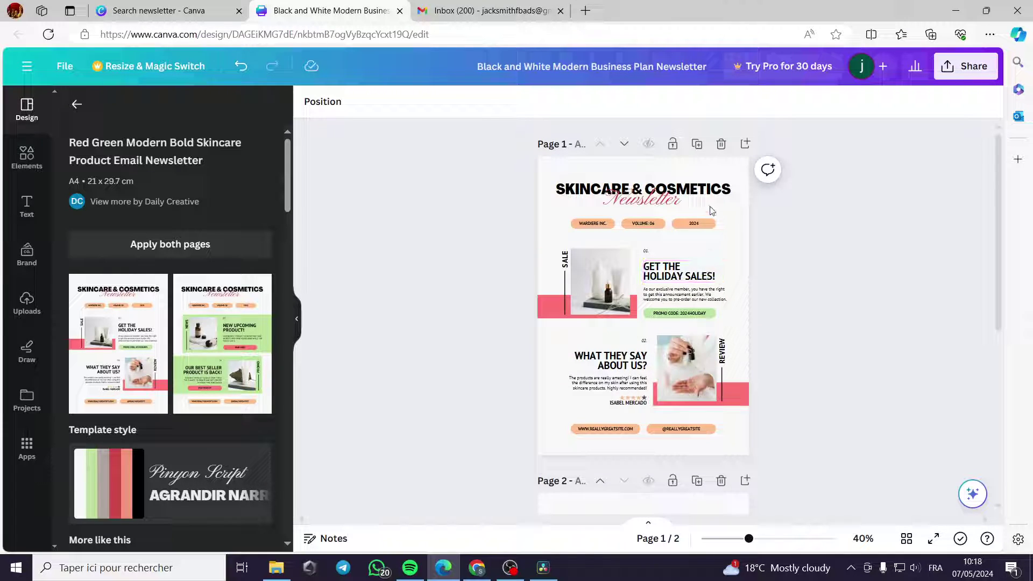
- Copy the newsletter's public view link and open a new browser tab
click(978, 70)
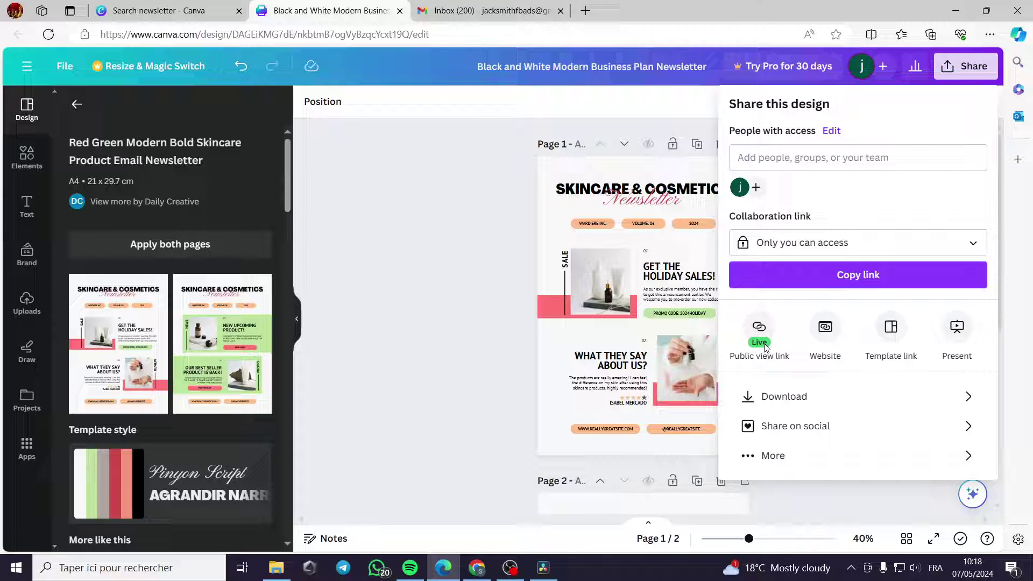
click(765, 345)
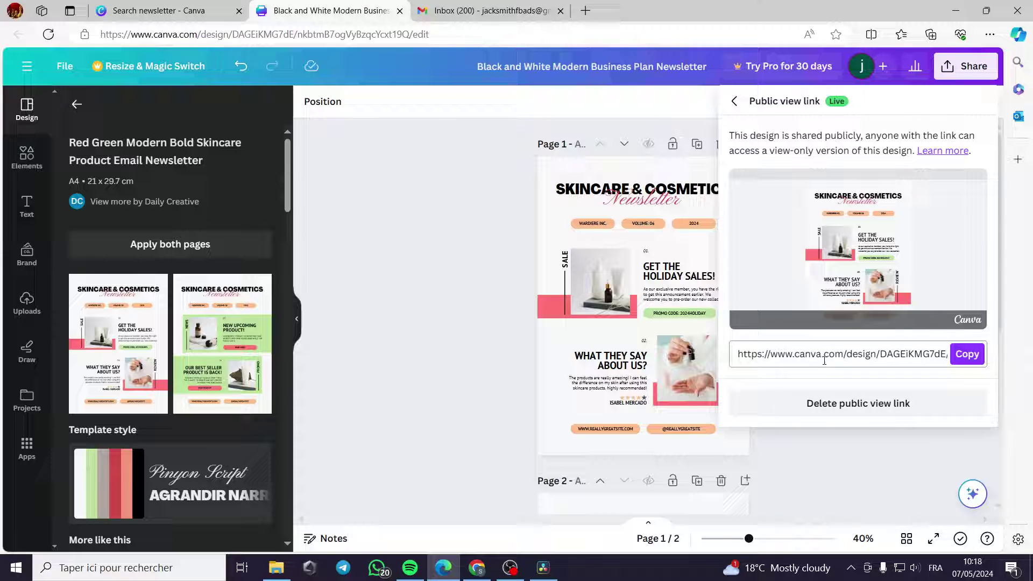
click(738, 361)
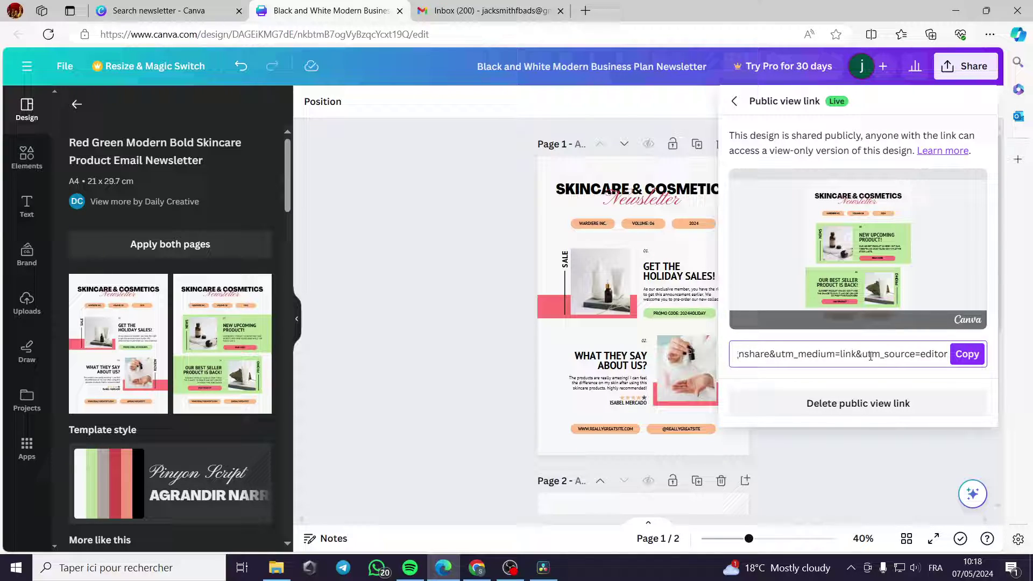
click(967, 354)
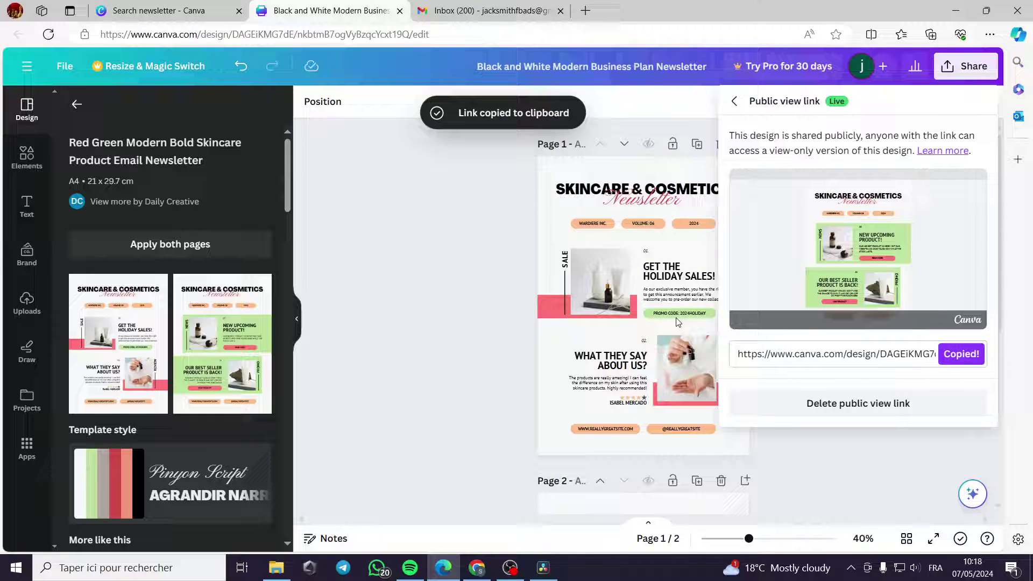
click(585, 11)
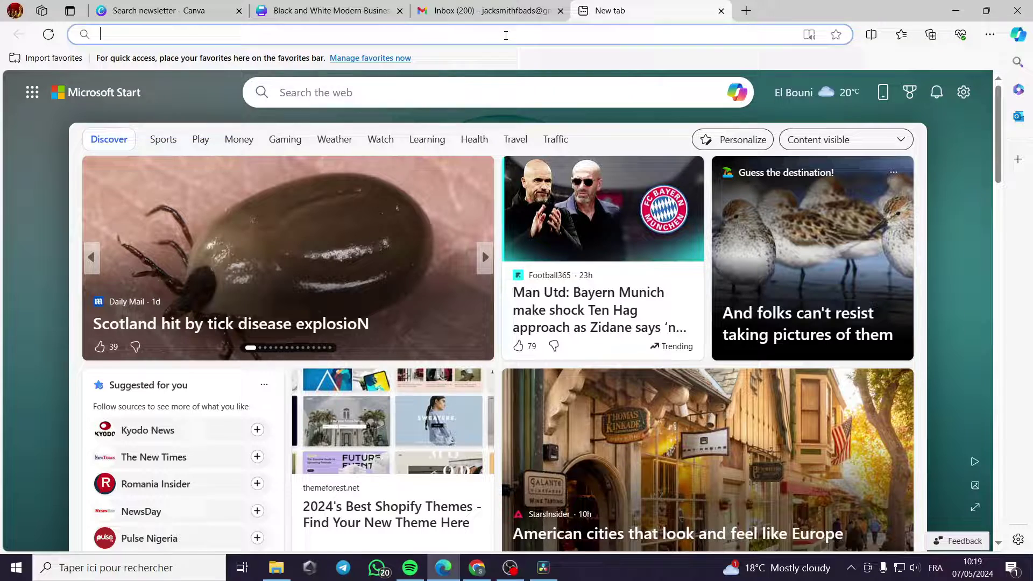
- Load the copied public link and page forward to the green second page
key(ctrl+v)
key(Return)
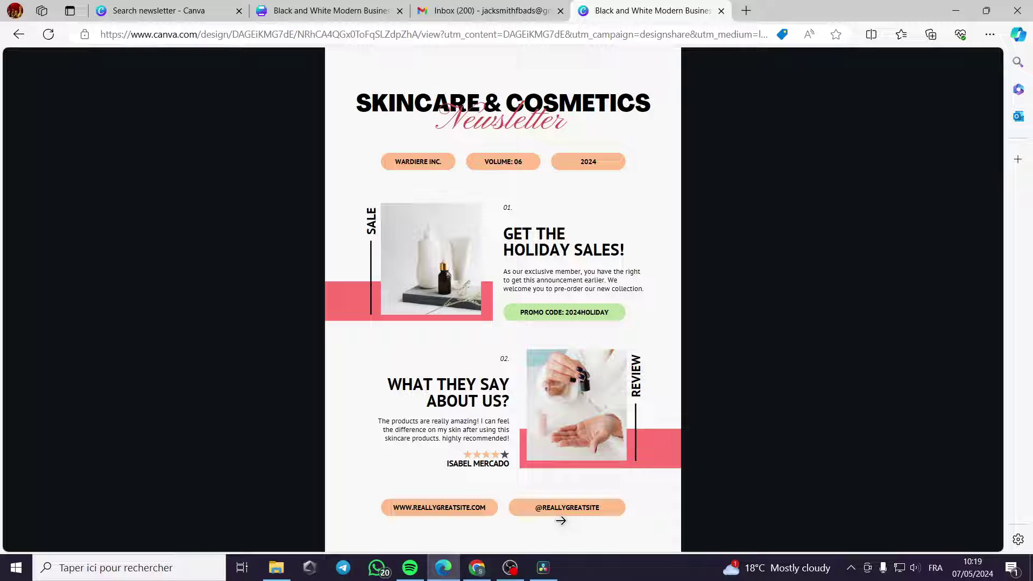
click(703, 344)
click(128, 293)
click(775, 264)
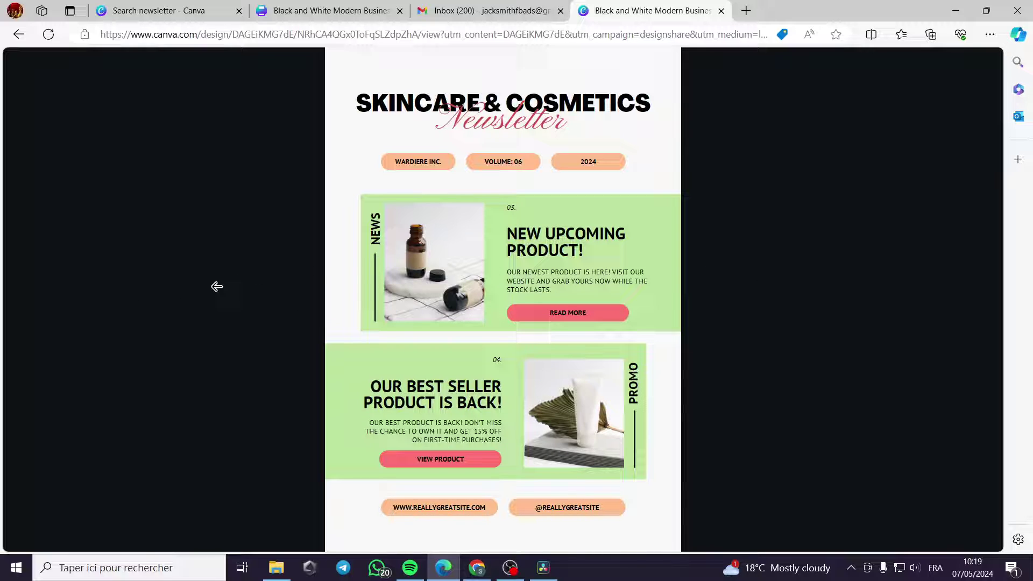
- Go back to page 1, then reach and close the 'Thanks for viewing!' end screen
click(217, 286)
click(517, 455)
click(904, 78)
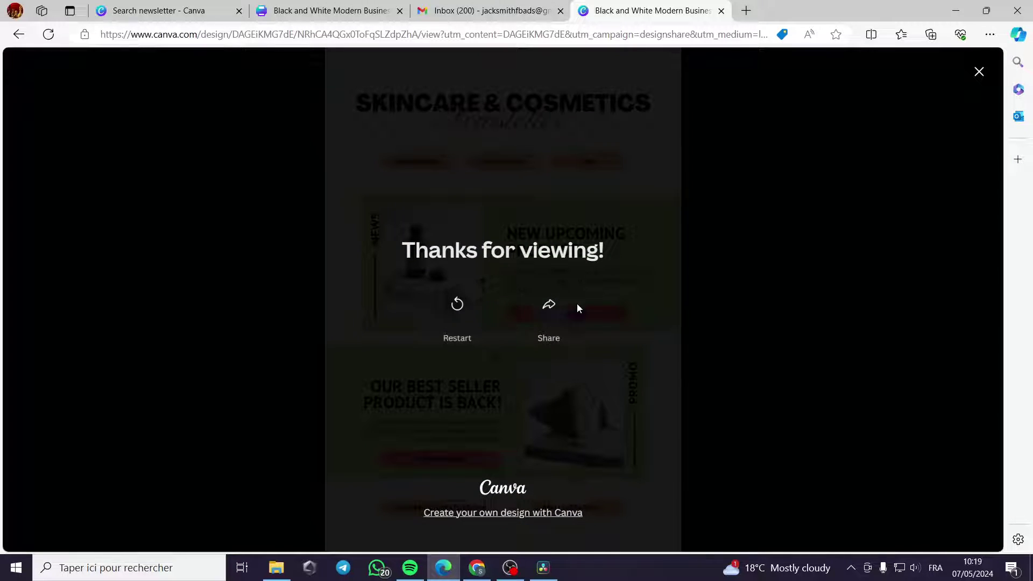
click(979, 72)
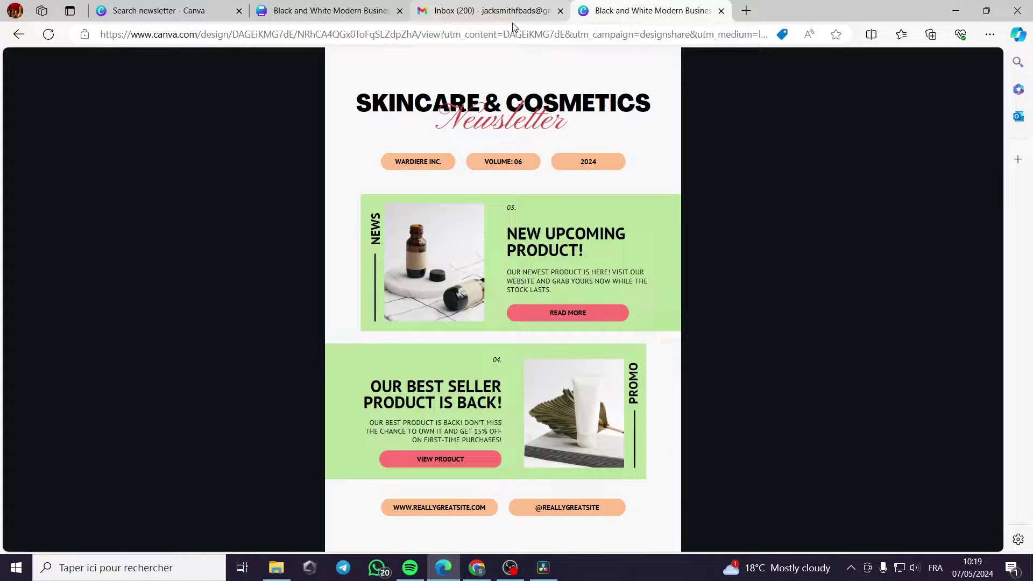
- Give the Gmail draft the subject 'Hello super offer' and move to the message body
click(452, 10)
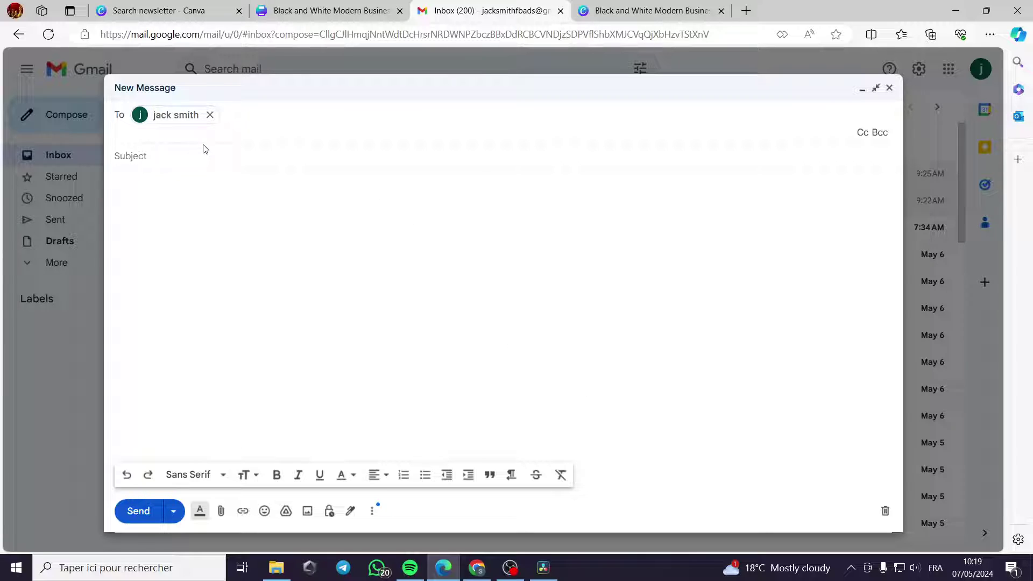
click(165, 160)
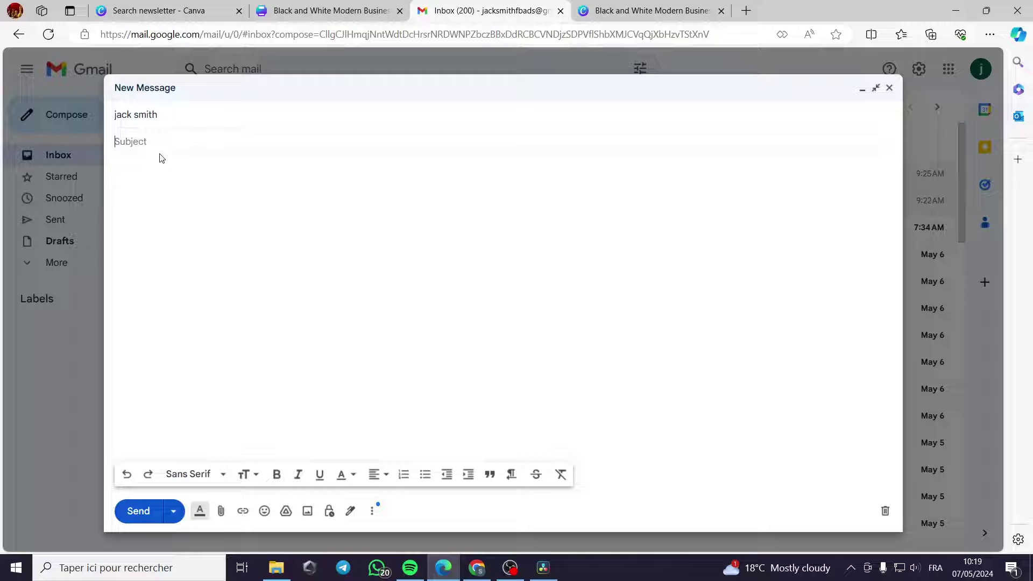
text(Hello super offer)
click(135, 159)
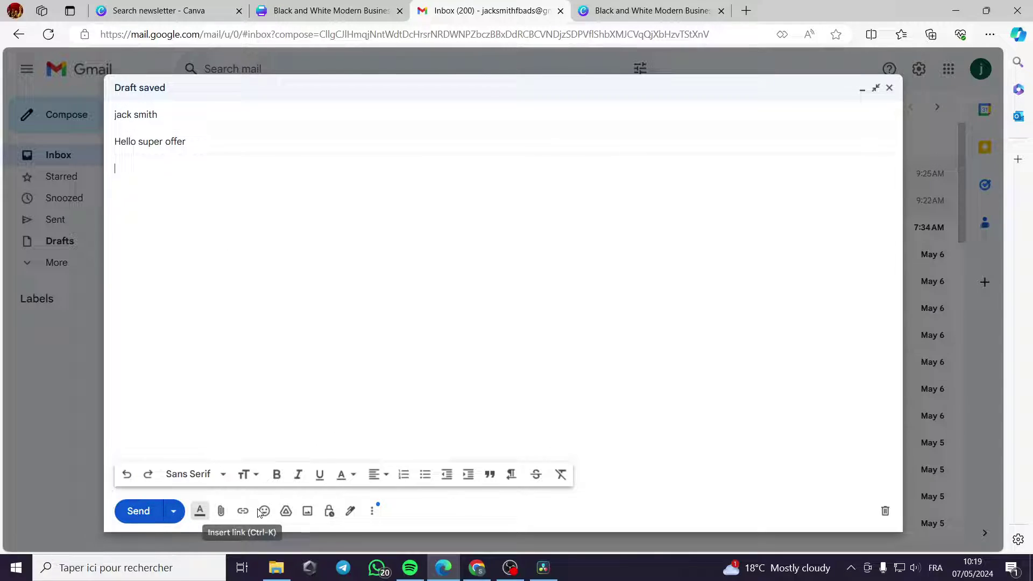
- Upload the exported newsletter PNG inline into the email body with Insert photo
click(309, 511)
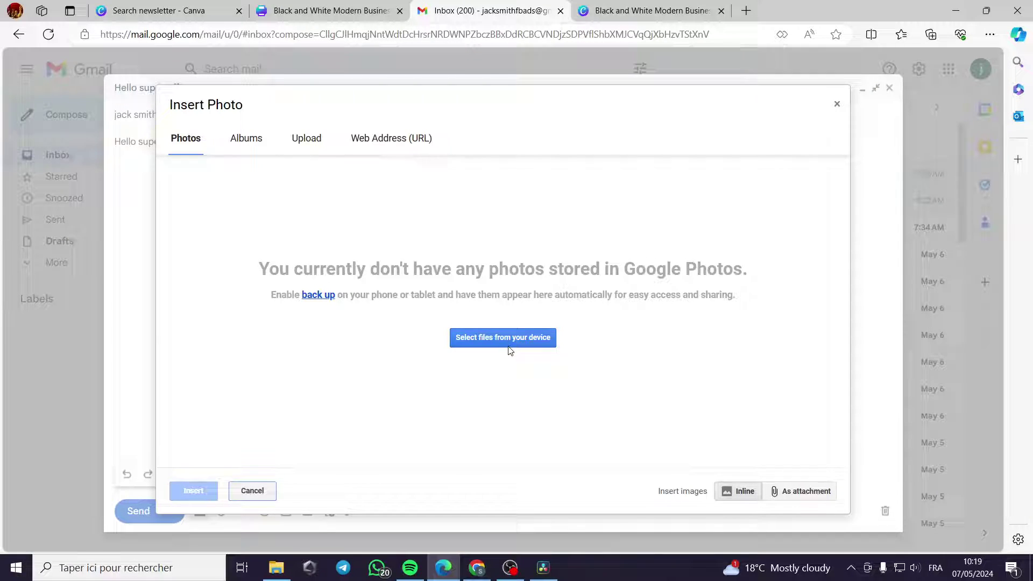
click(512, 343)
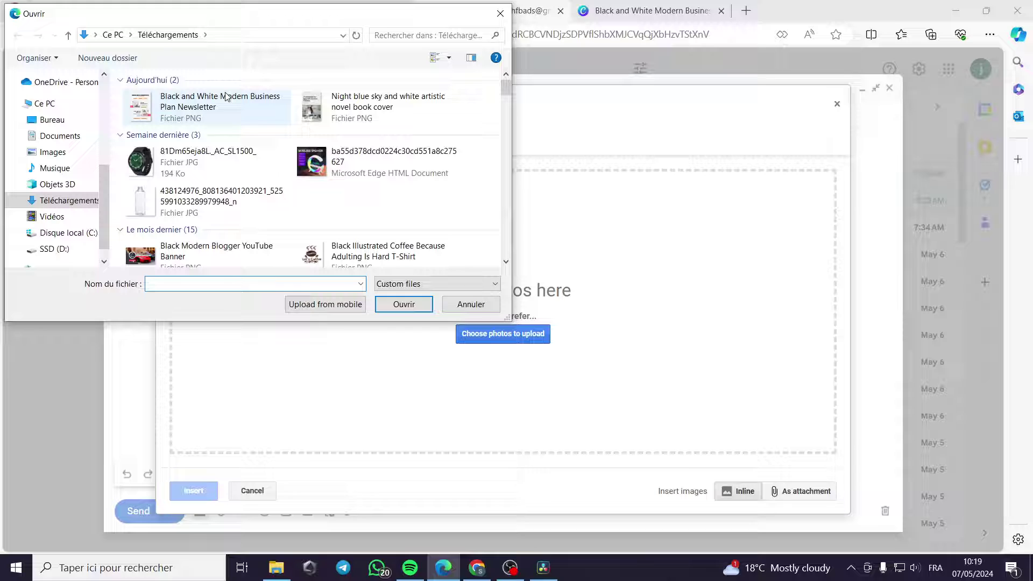
click(226, 97)
double_click(226, 96)
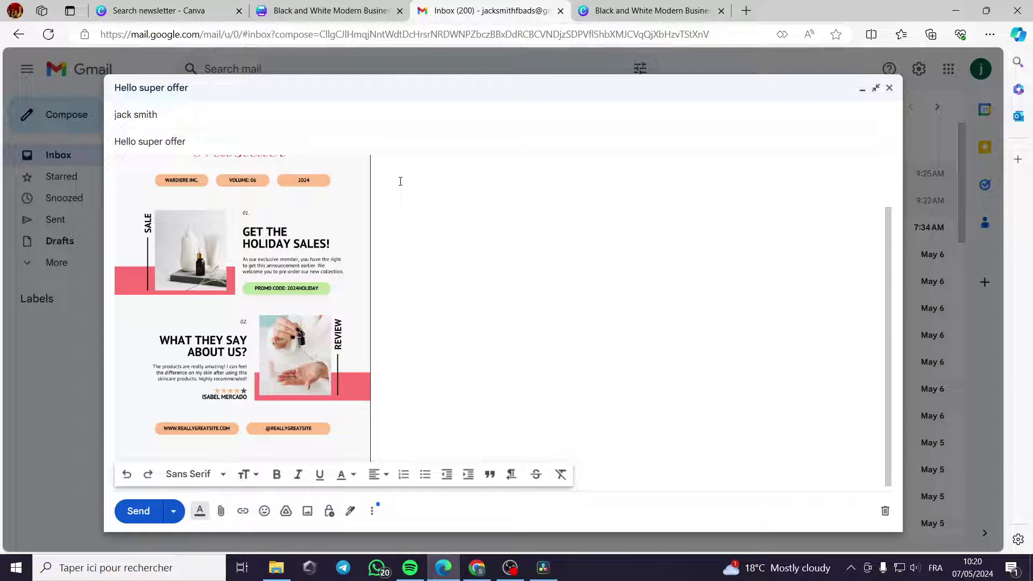
- Link the inline newsletter image in the Gmail draft to the pasted Canva public view address
key(ctrl+a)
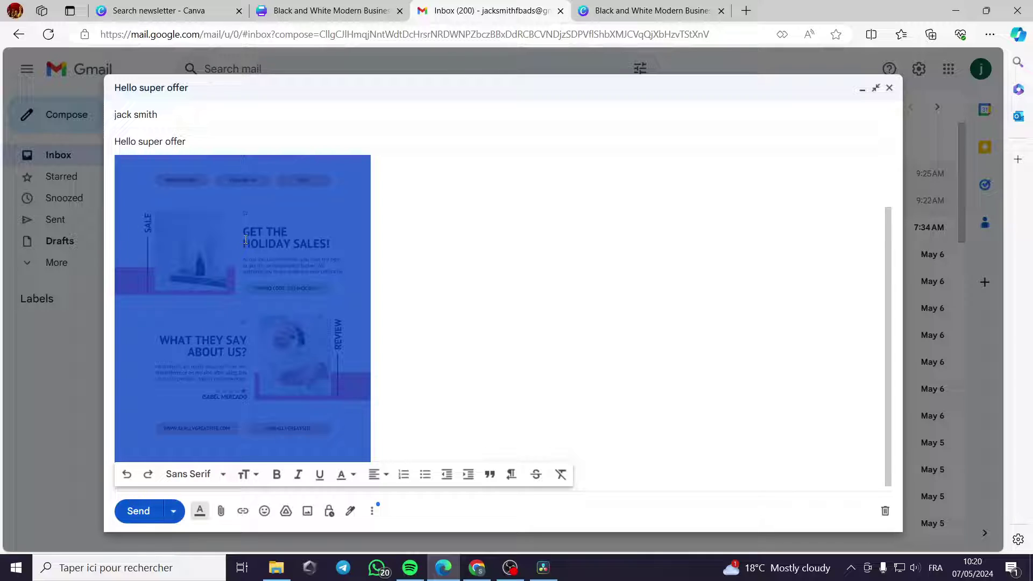
scroll(248, 239, down, 1)
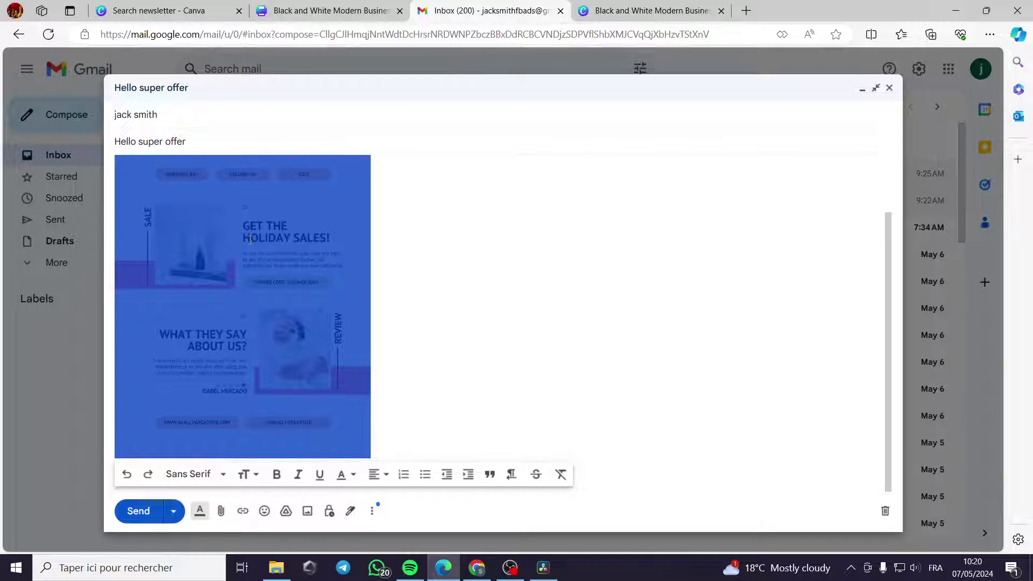
click(243, 513)
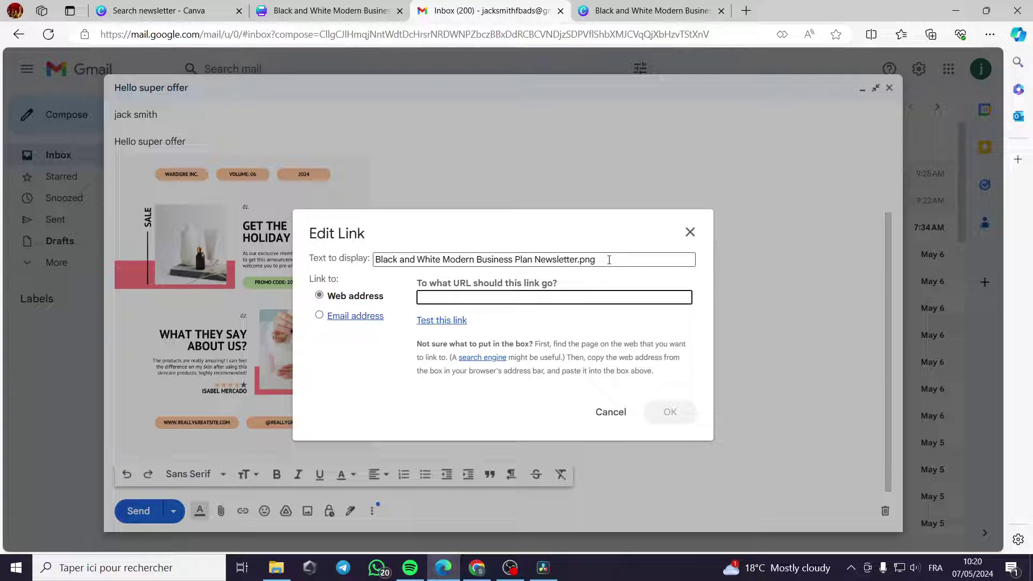
right_click(436, 300)
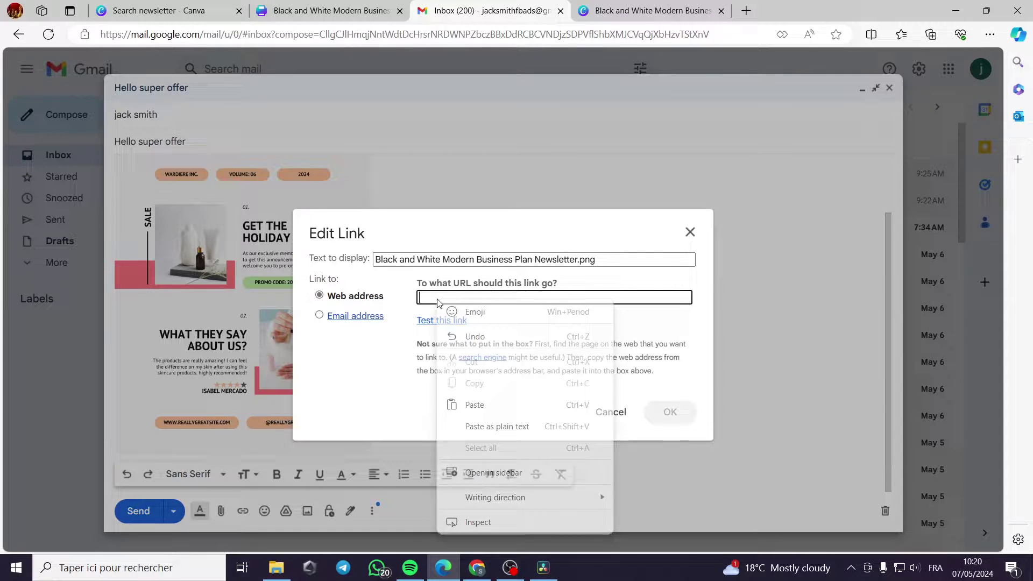
click(474, 404)
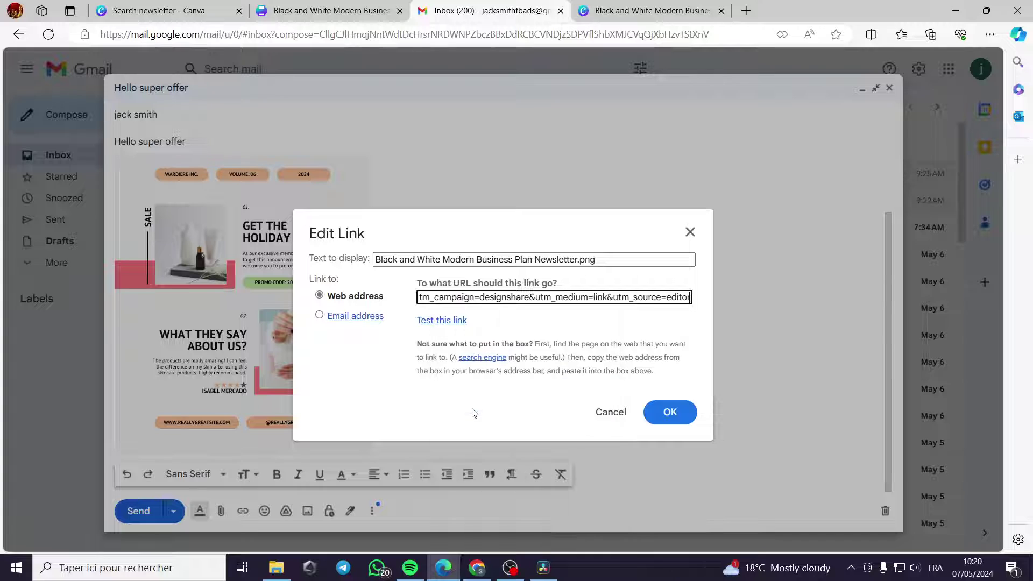
click(669, 412)
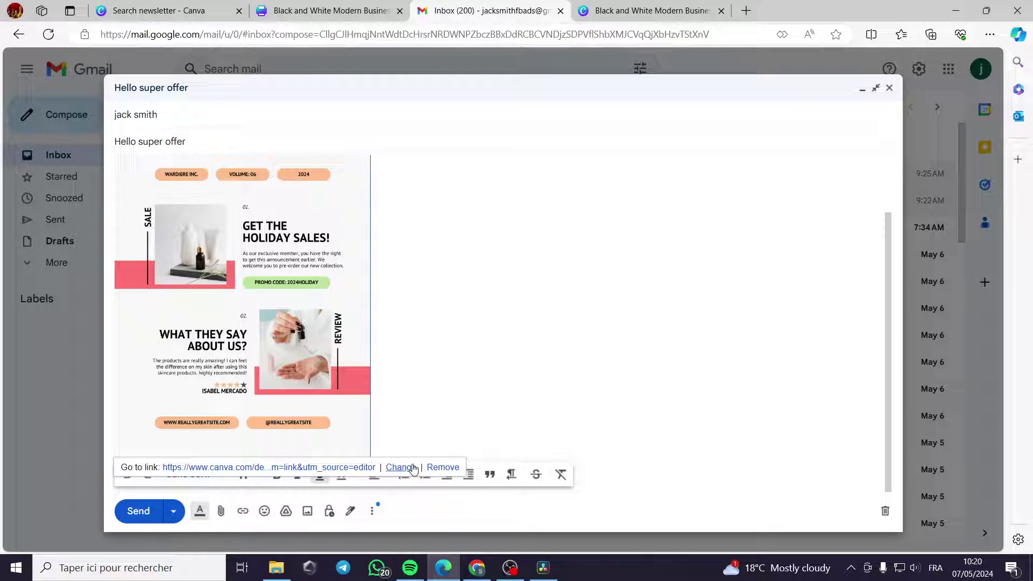
- Send the newsletter email and view the received 'Hello super offer' message with its image
click(140, 517)
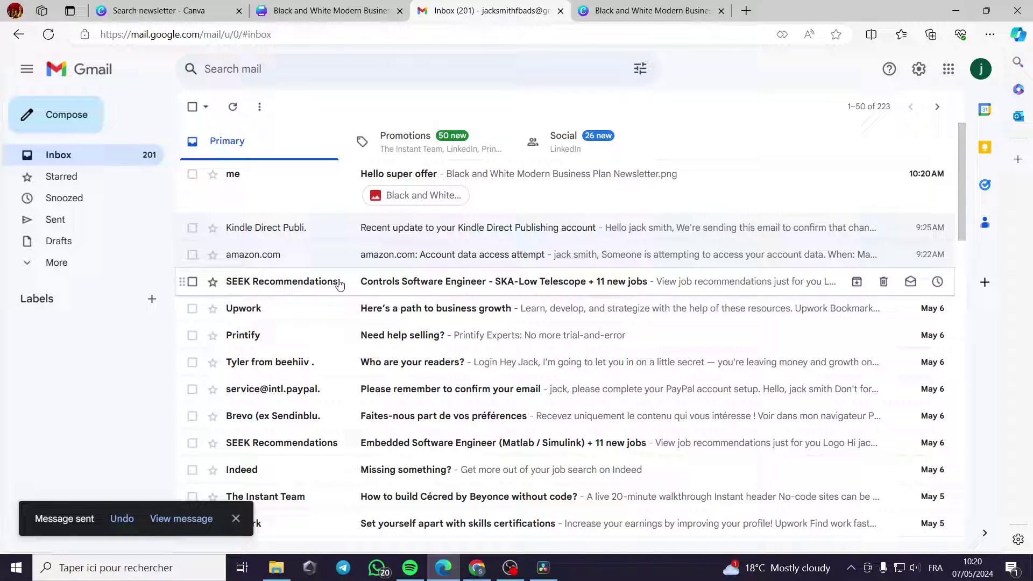
click(304, 175)
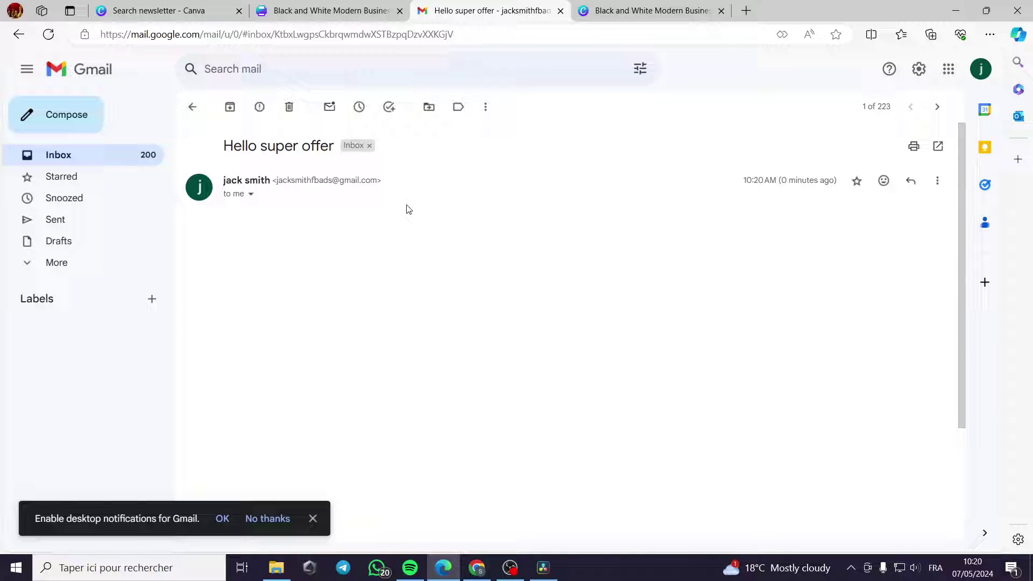
scroll(334, 278, down, 5)
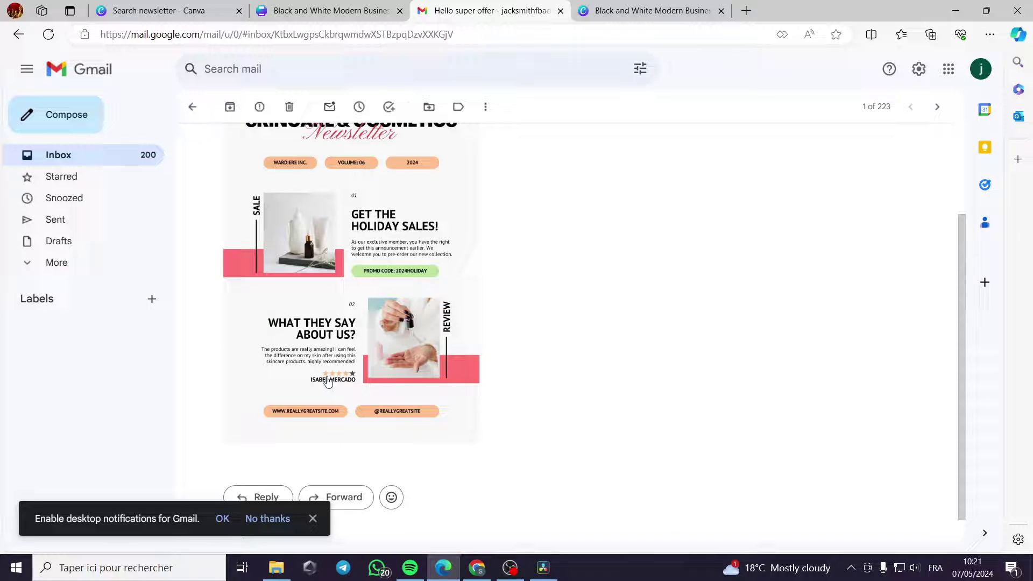
scroll(530, 326, up, 1)
scroll(501, 318, down, 1)
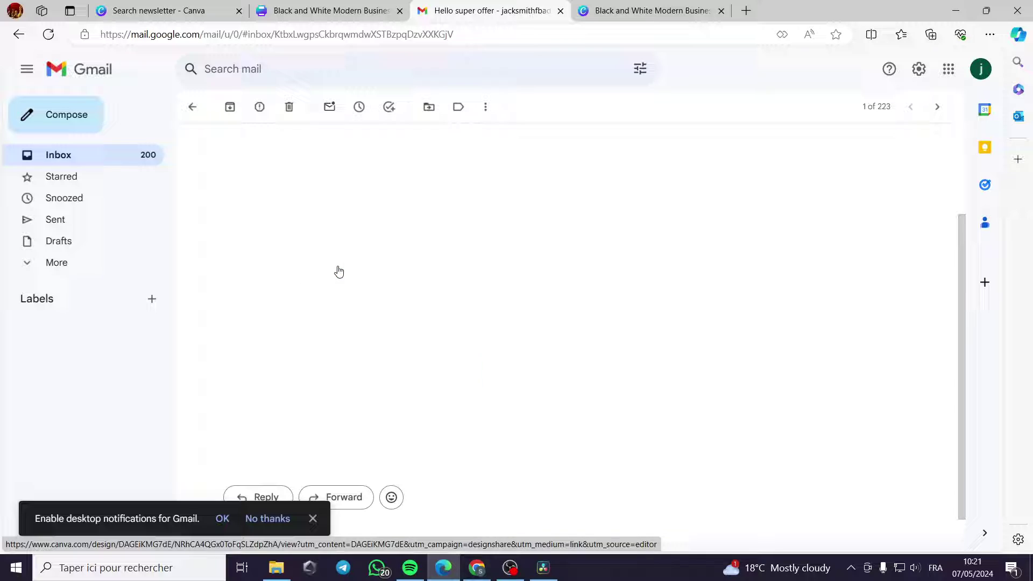
scroll(540, 330, up, 1)
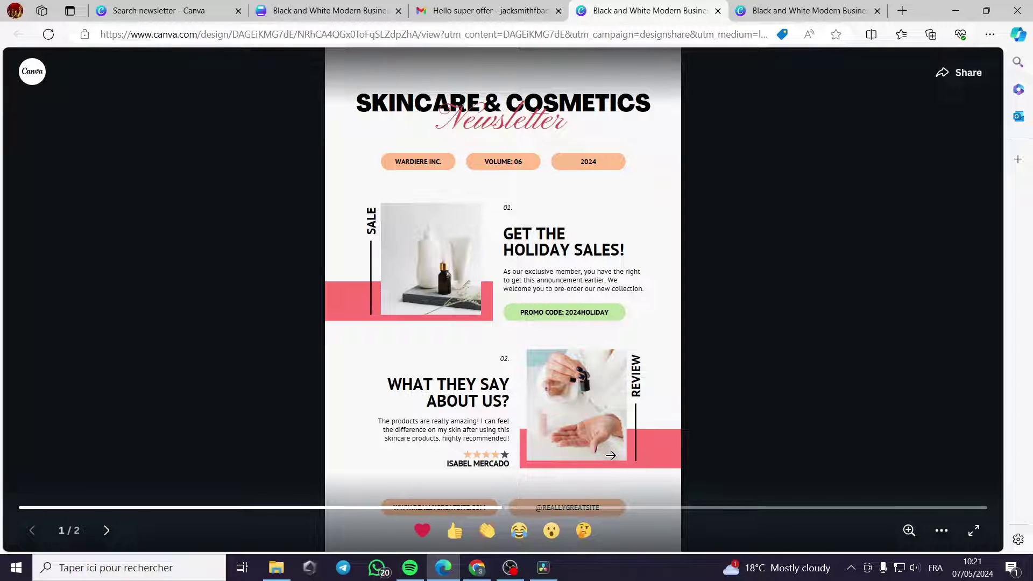
- Check both newsletter pages in the public view, then switch back to the Canva editor tab
click(831, 294)
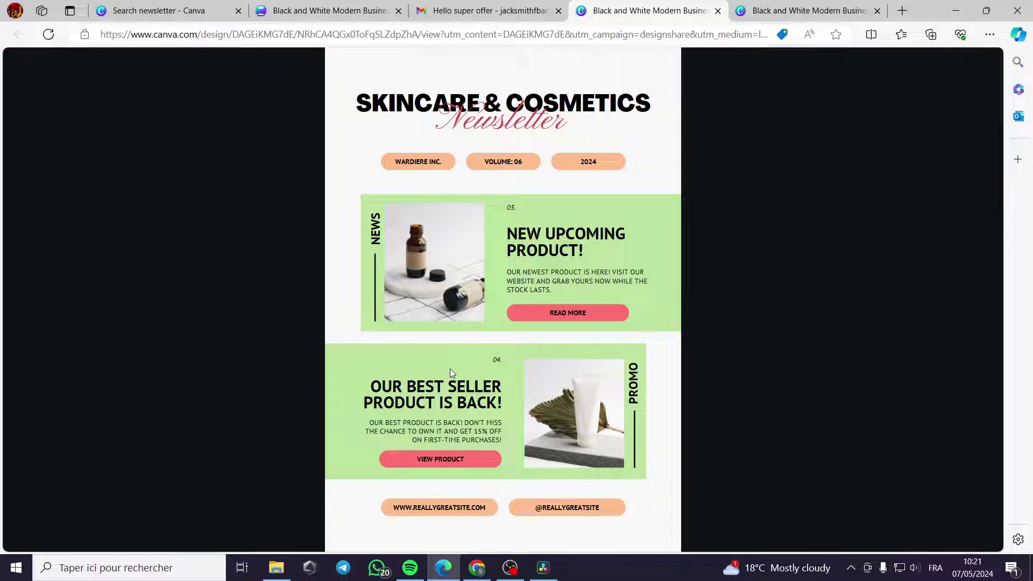
click(156, 256)
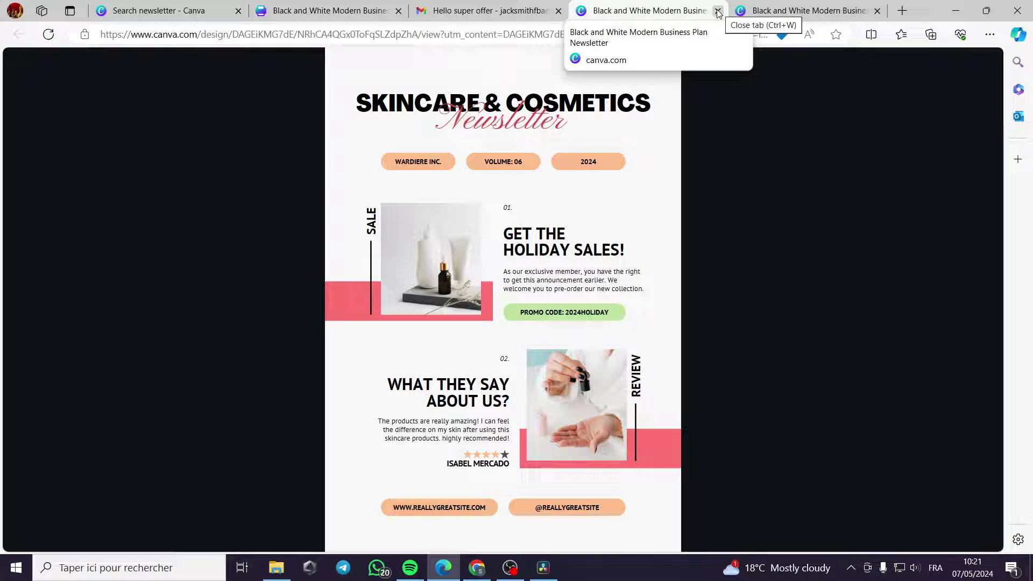
click(272, 6)
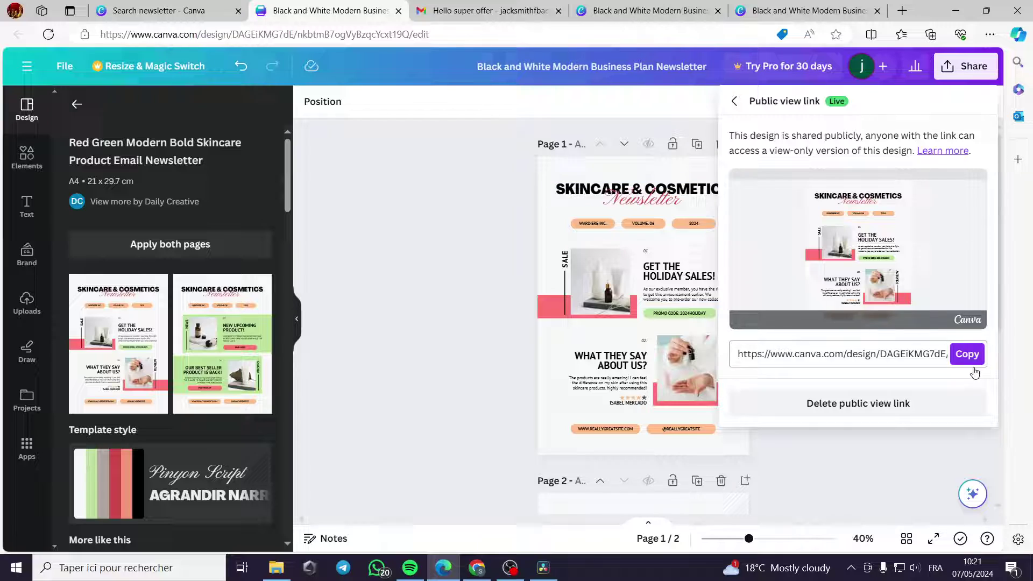
- Close the Public view link panel, reopen the Share panel, then close it again
click(935, 462)
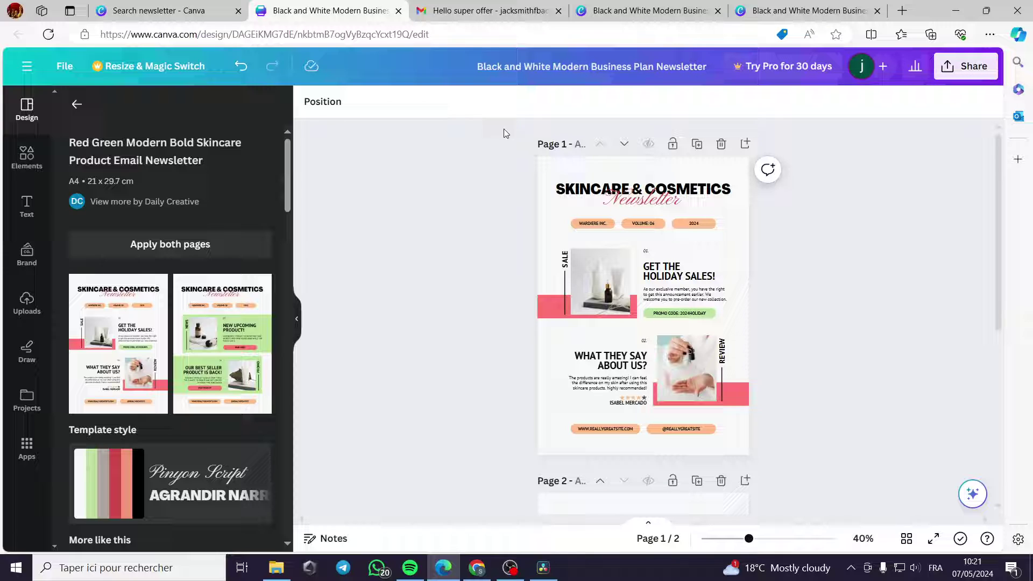
click(965, 75)
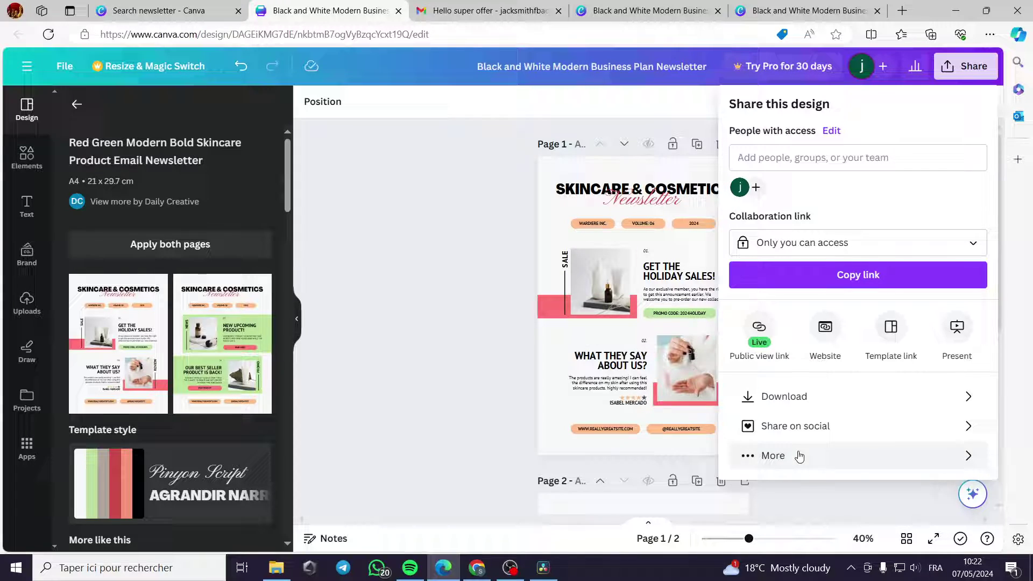
click(430, 220)
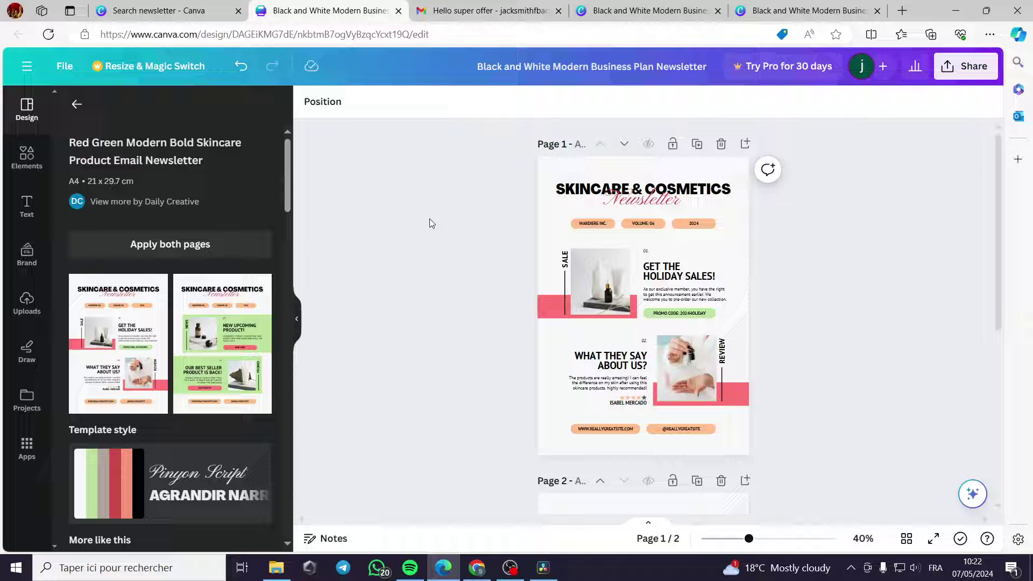